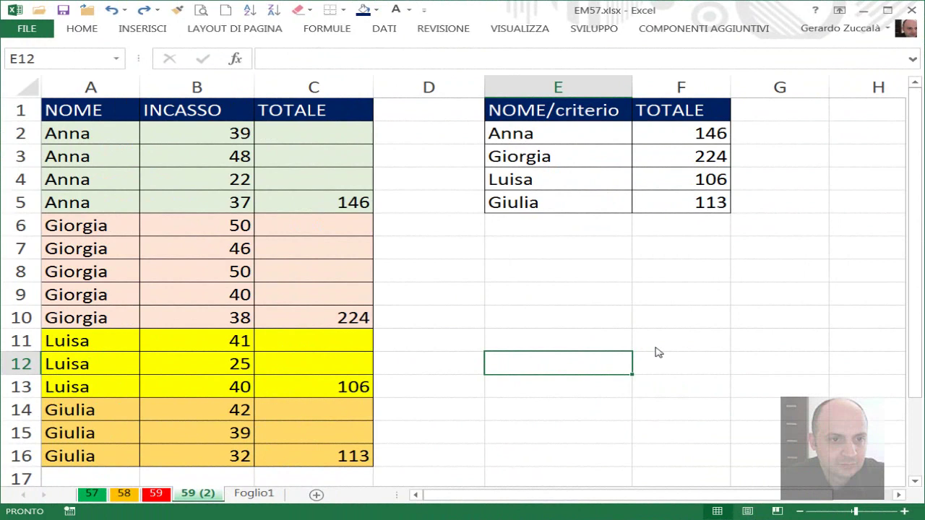
Open F3's formula =SOMMA.SE($A$2:$A$16;E3;$B$2:$B$16) to inspect how it sums INCASSO by name
click(641, 154)
double_click(640, 155)
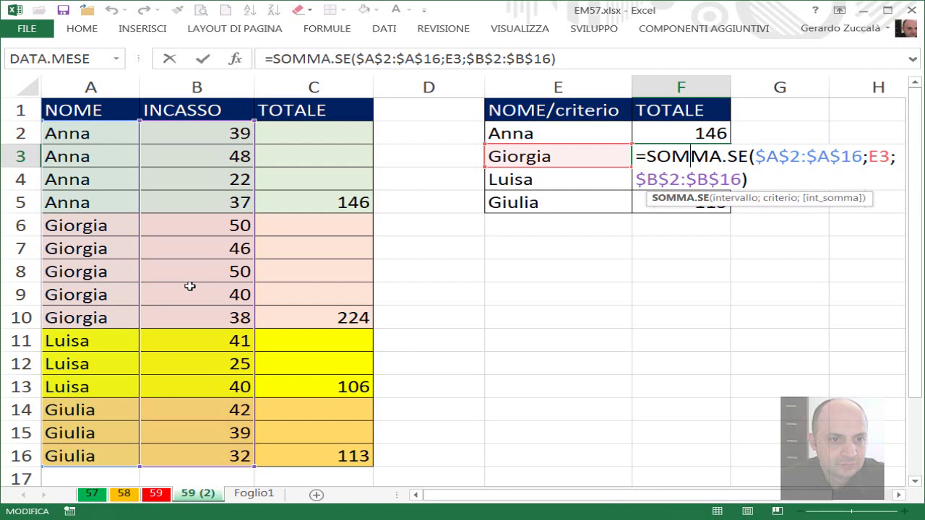
Exit F3's SOMMA.SE formula unchanged so the summary total still shows 224
key(ctrl+Return)
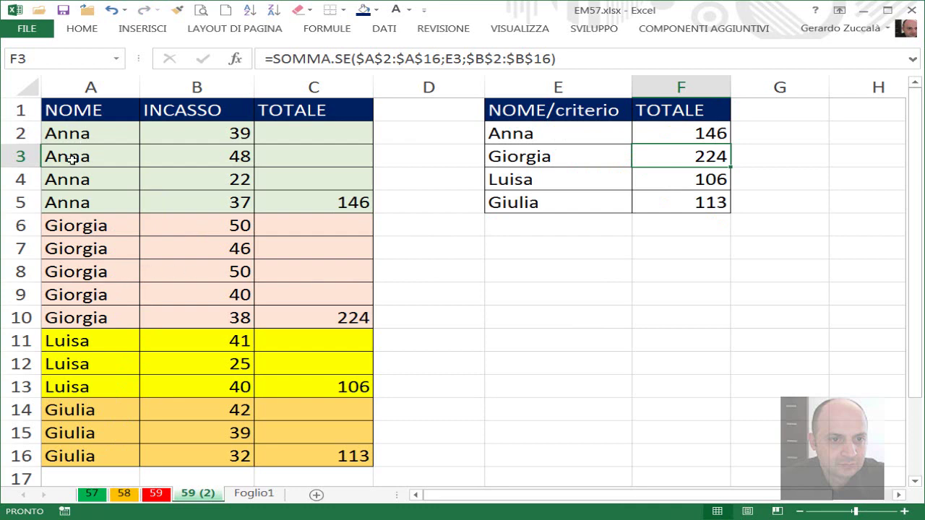
click(70, 273)
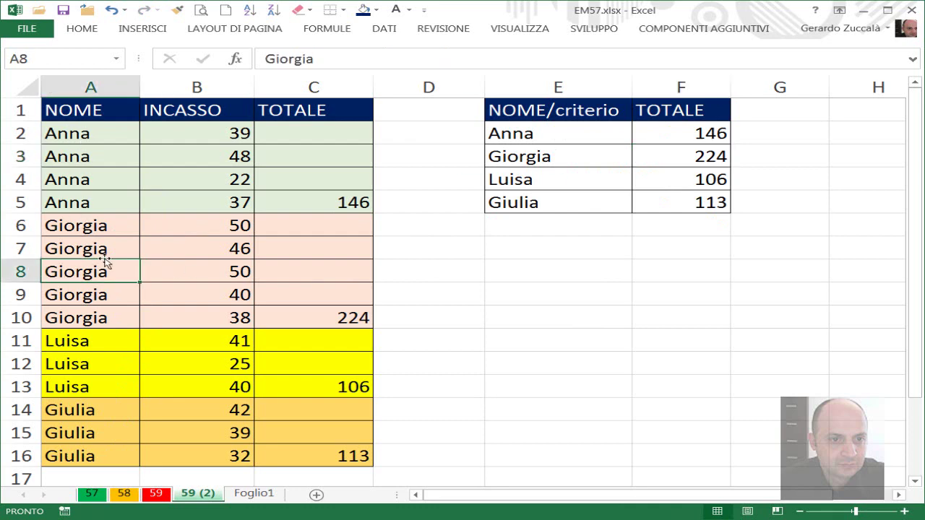
text(Anna)
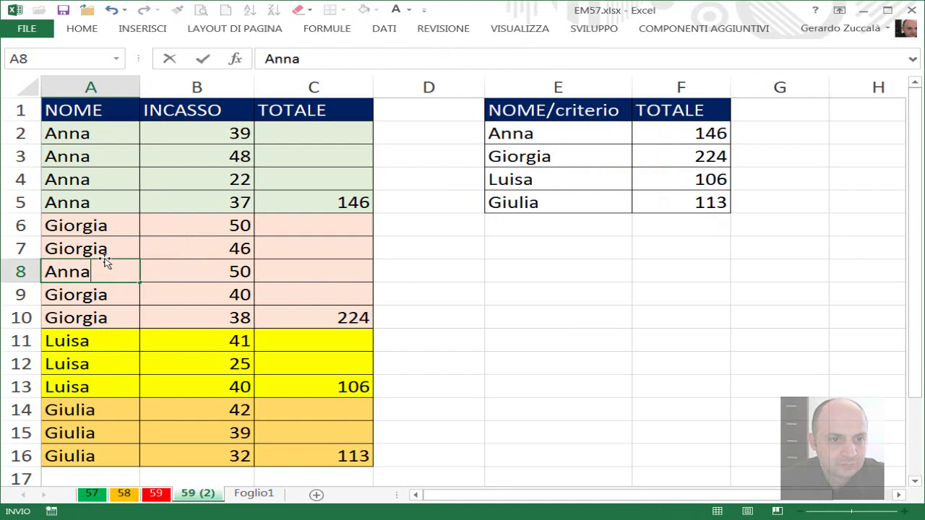
key(Tab)
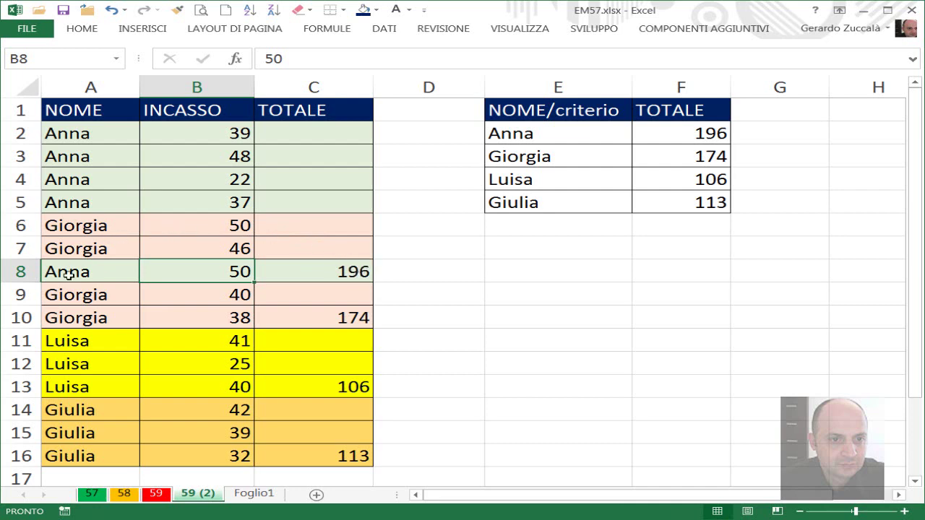
drag(236, 133, 228, 208)
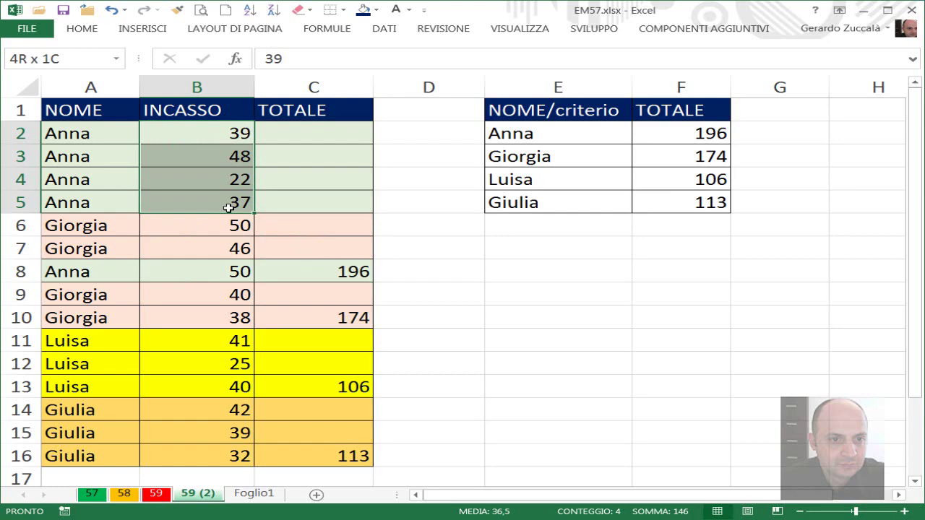
ctrl+click(230, 271)
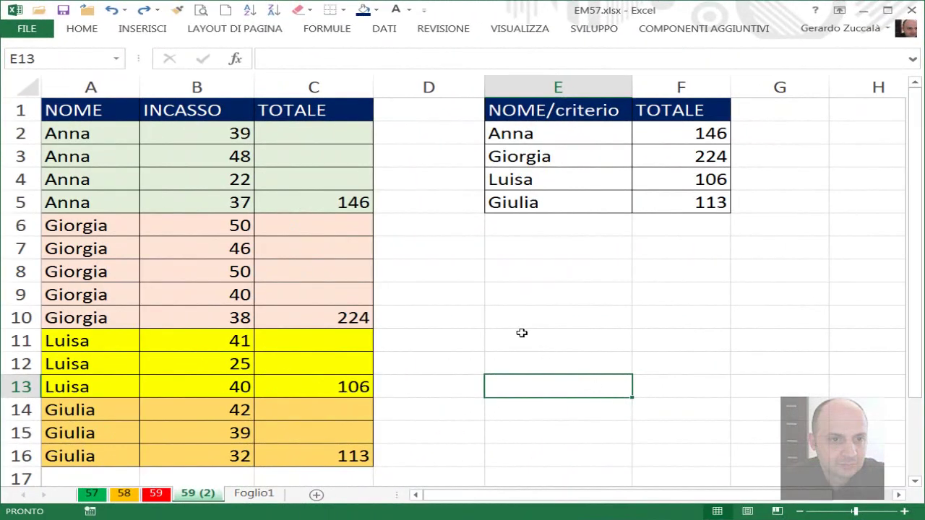
Clear the old totals in C2:D16 and begin a SOMMA.PIÙ.SE formula in C2
drag(414, 136, 321, 456)
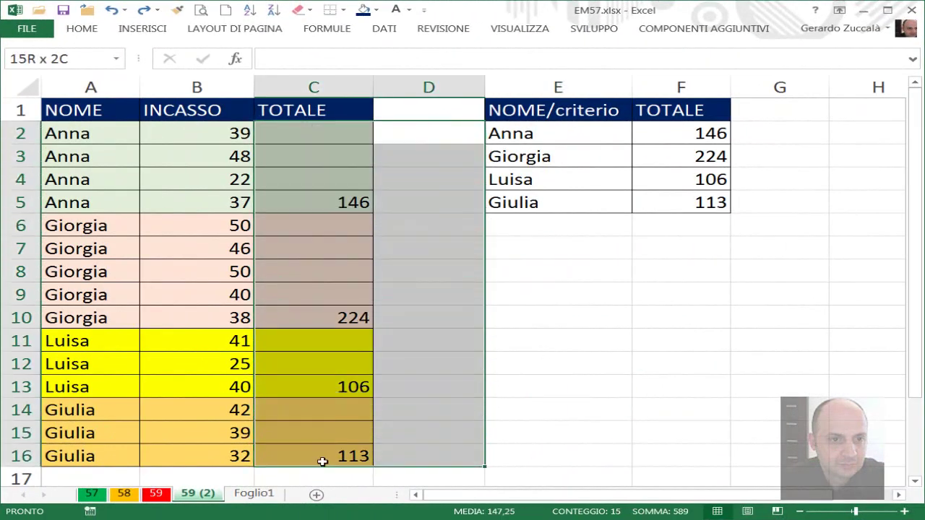
key(Delete)
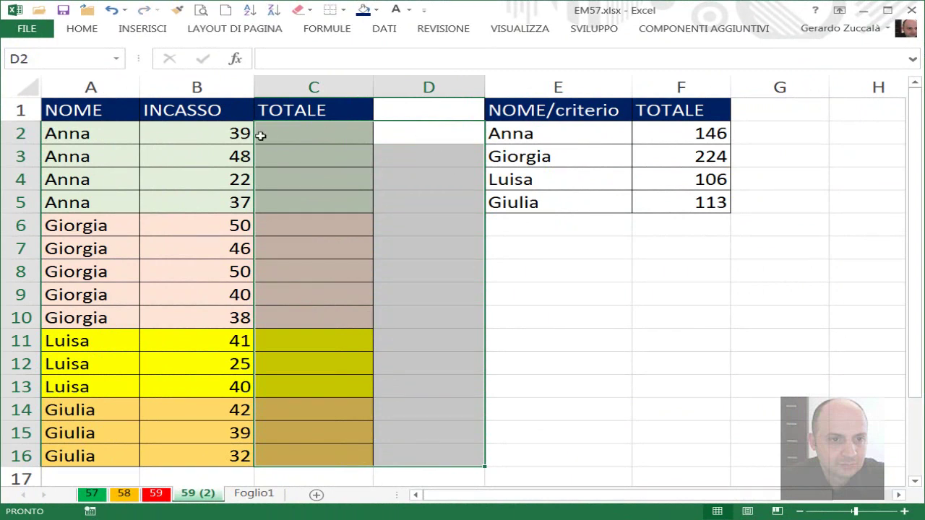
click(279, 133)
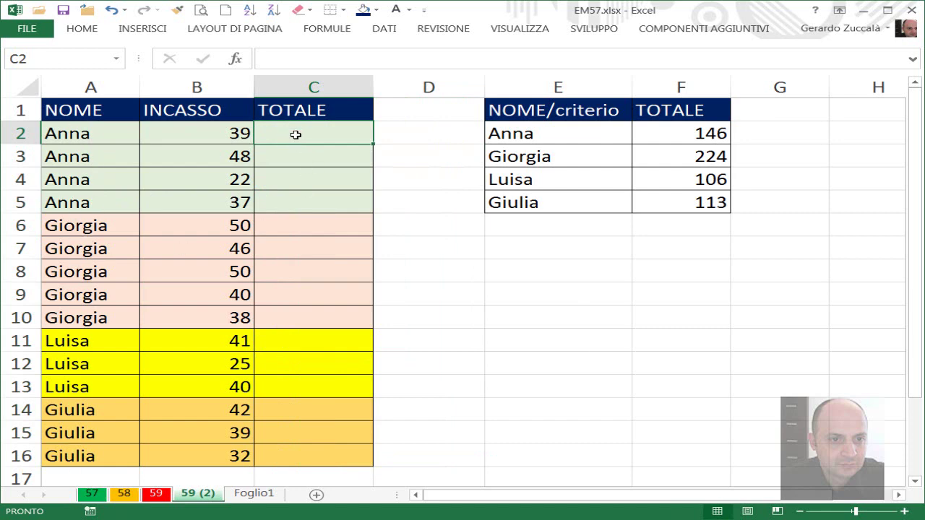
text(=)
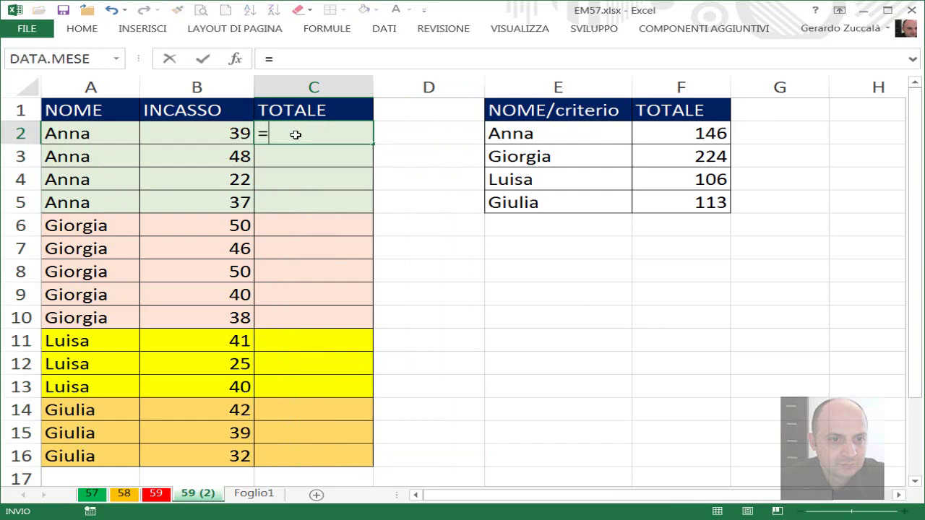
text(somma)
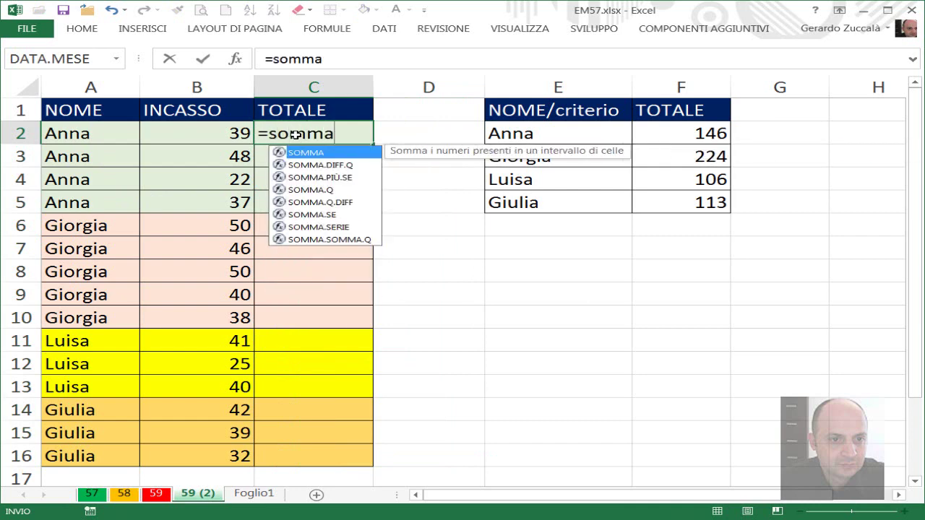
key(Down)
key(Down)
key(Down)
key(Down)
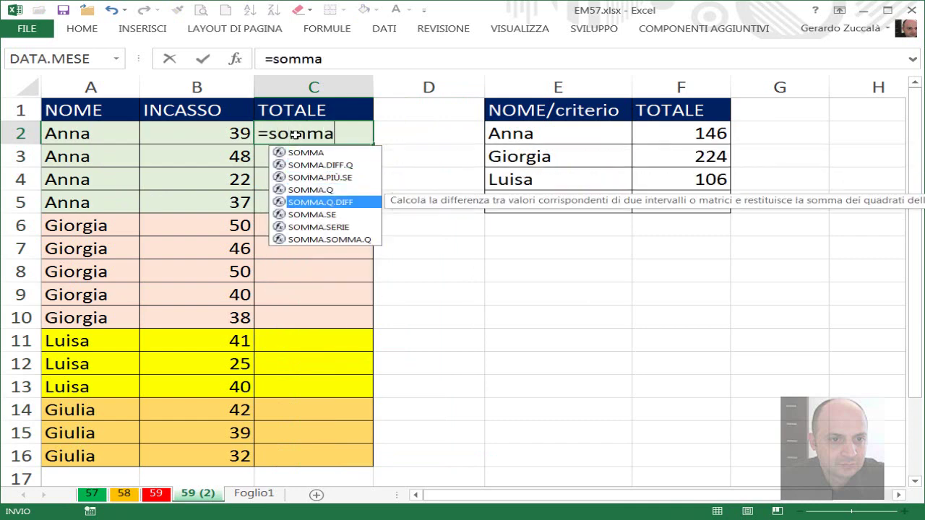
key(Up)
key(Up)
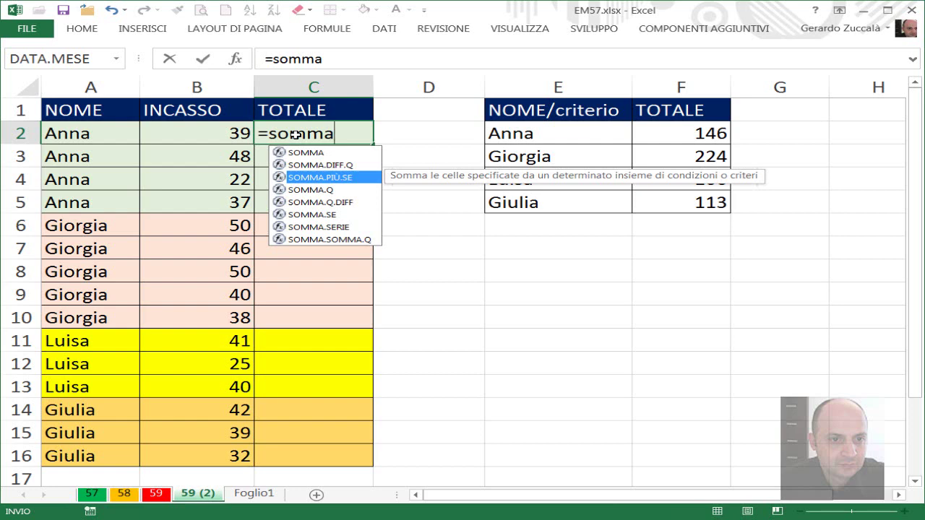
key(Tab)
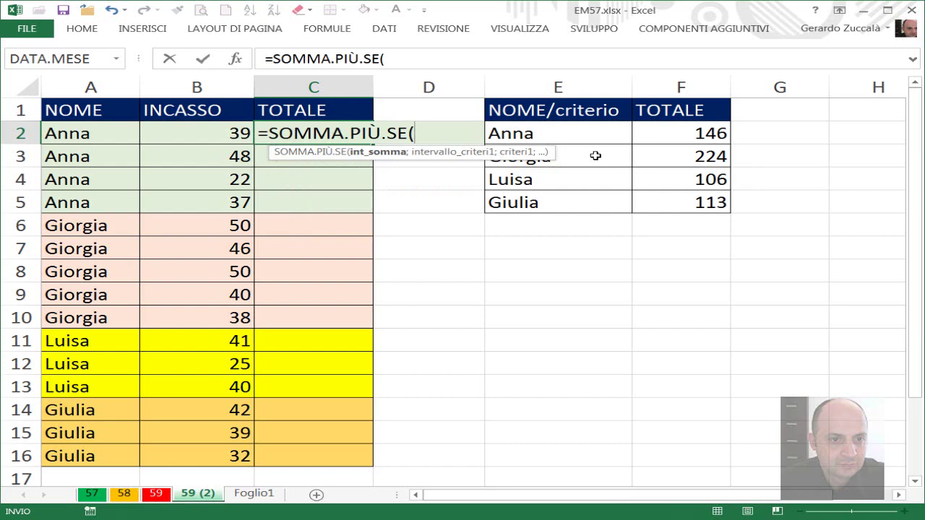
Complete C2 as =SOMMA.PIÙ.SE($B$2:$B$16;$A$2:$A$16;A2), returning 146 for Anna
drag(463, 146, 463, 164)
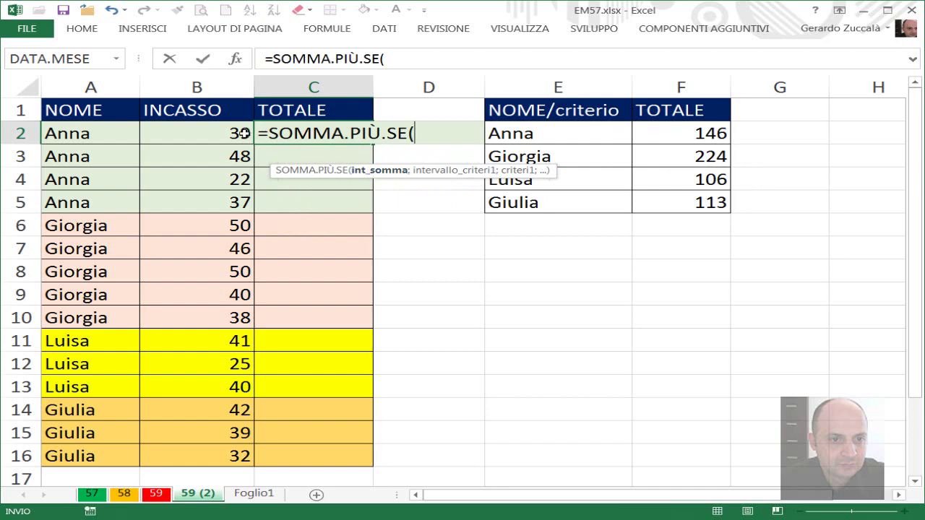
drag(244, 135, 235, 453)
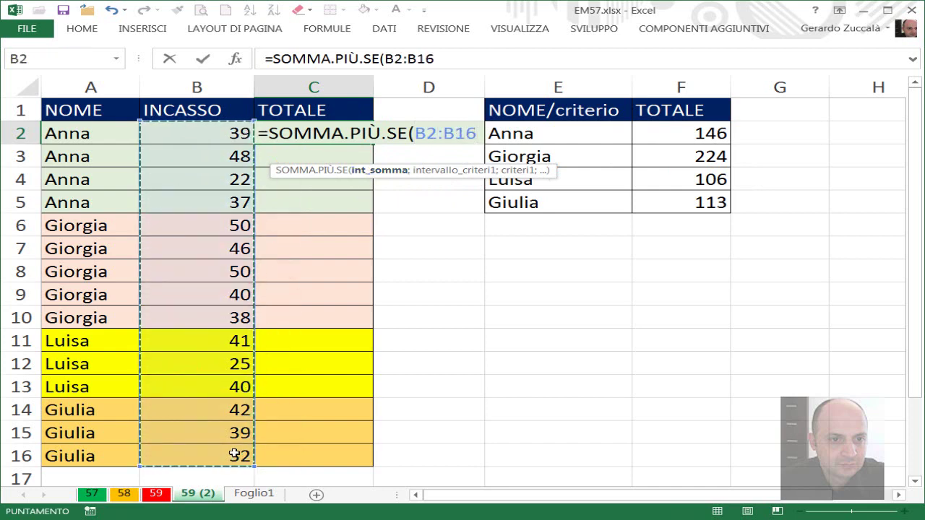
key(F4)
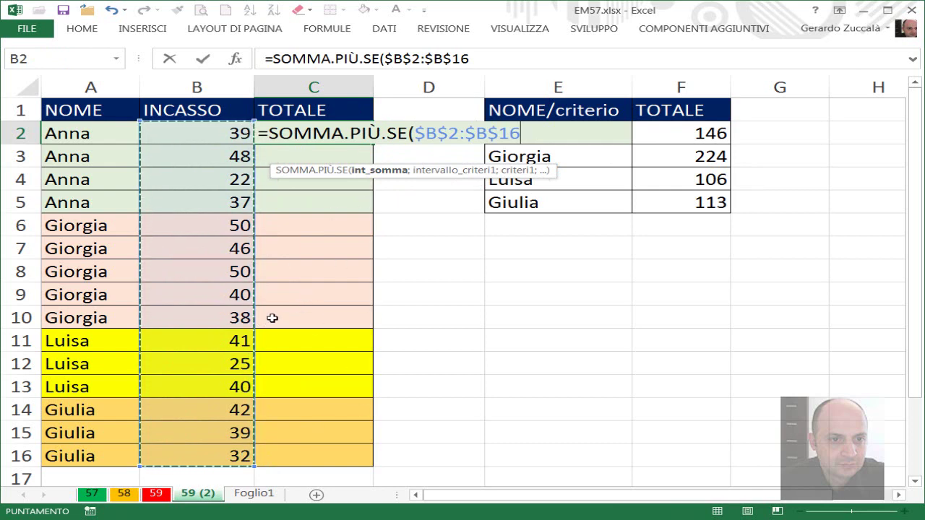
text(;)
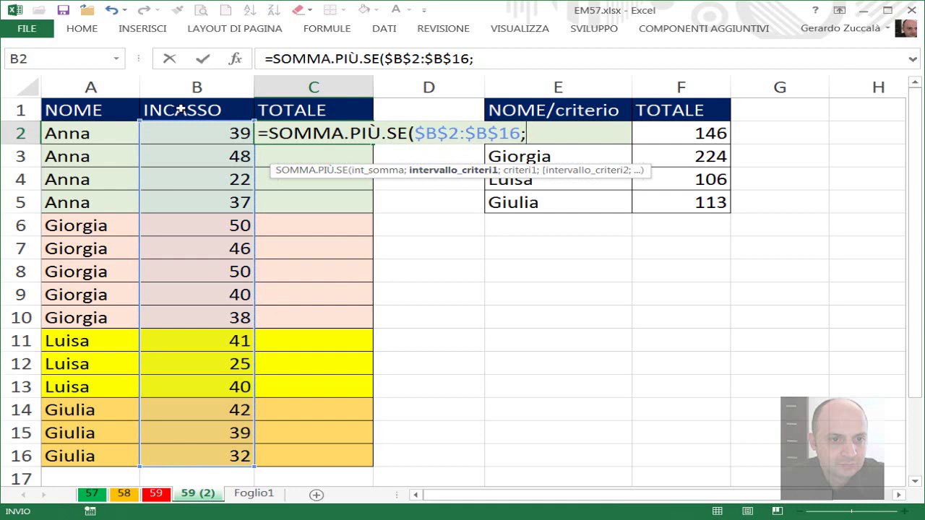
drag(99, 130, 97, 451)
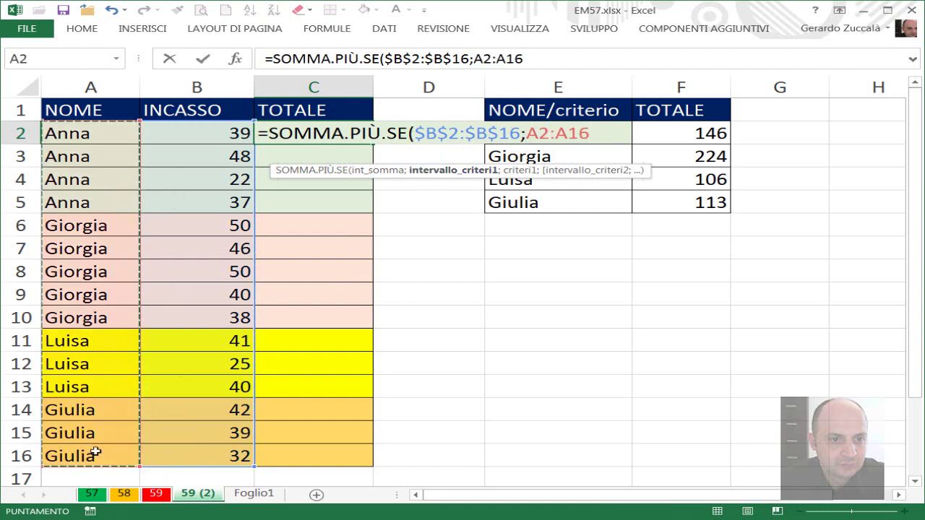
key(F4)
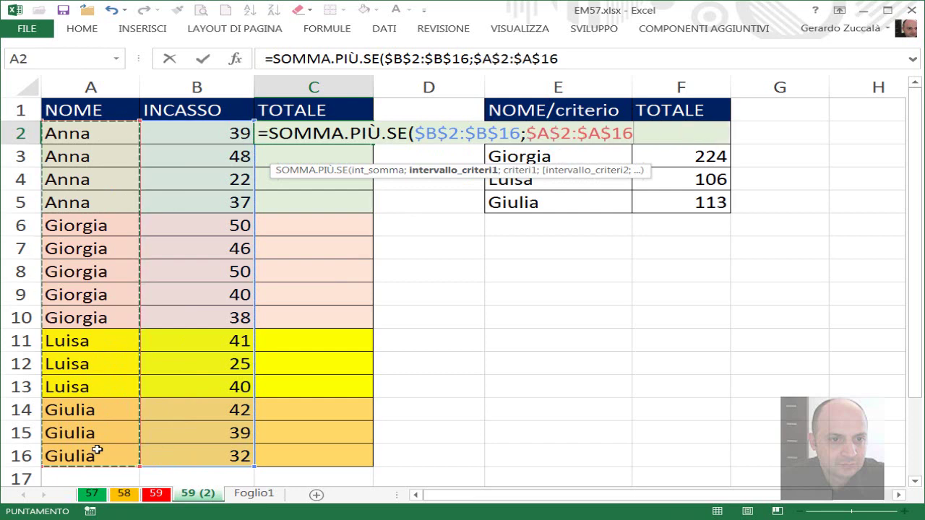
text(;)
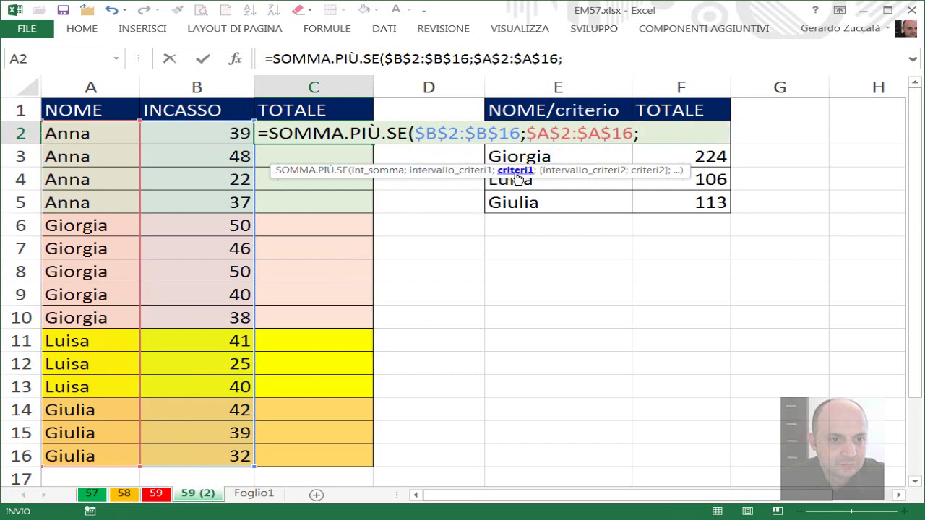
drag(678, 169, 711, 179)
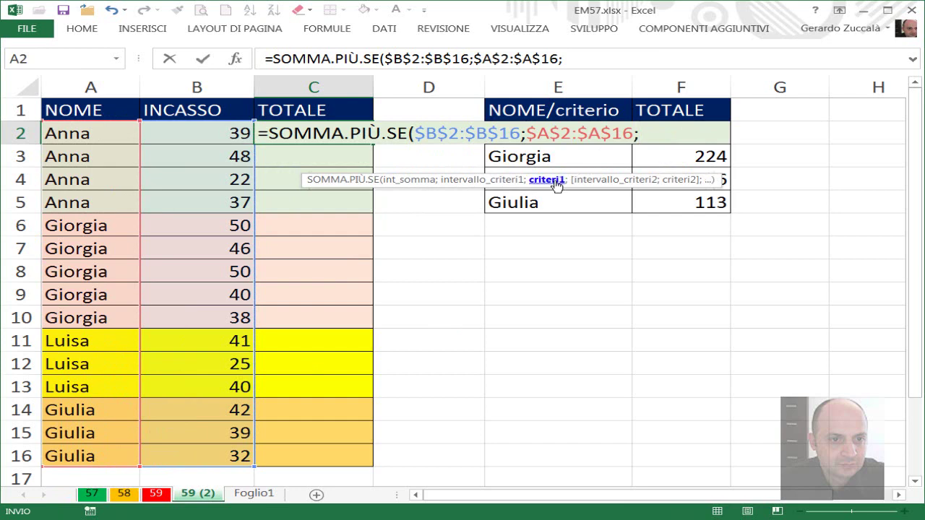
click(81, 130)
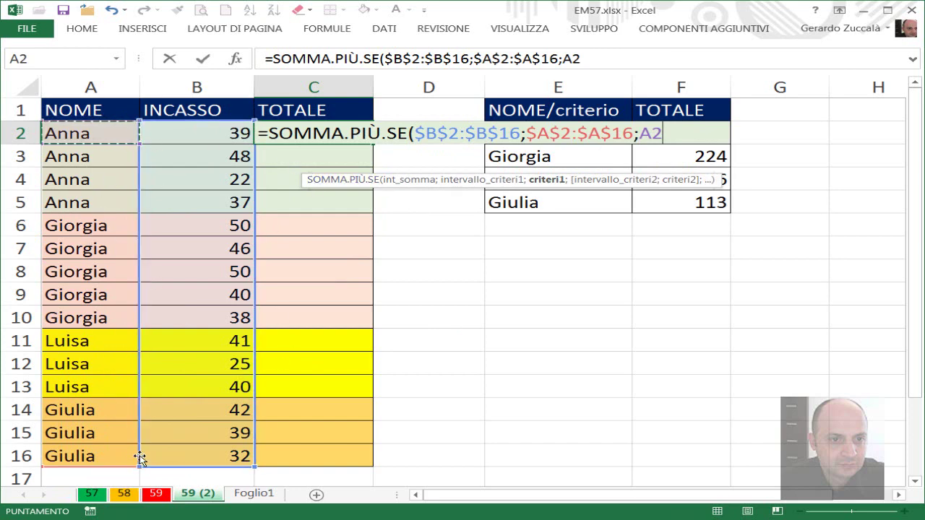
text())
key(Return)
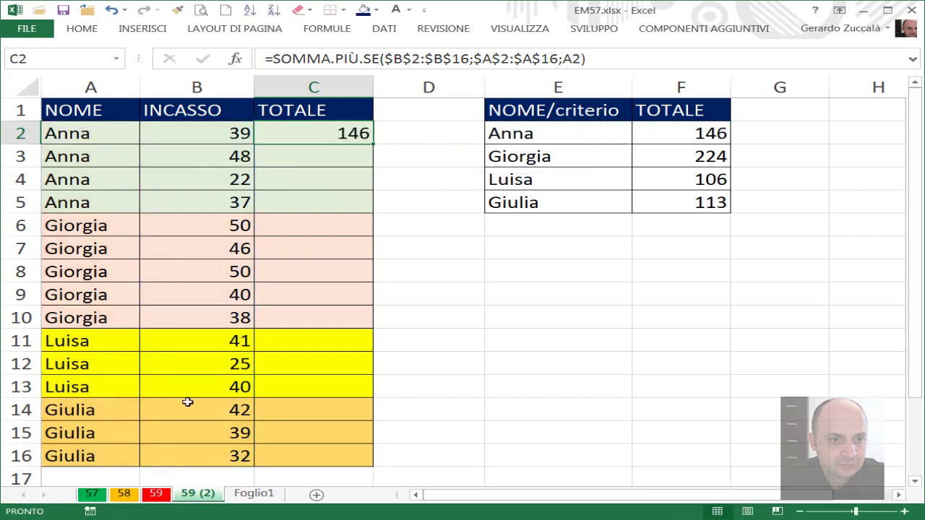
Fill the C2 formula down to C16 and check the copies in C8, C12 and C16
drag(373, 143, 373, 144)
double_click(373, 143)
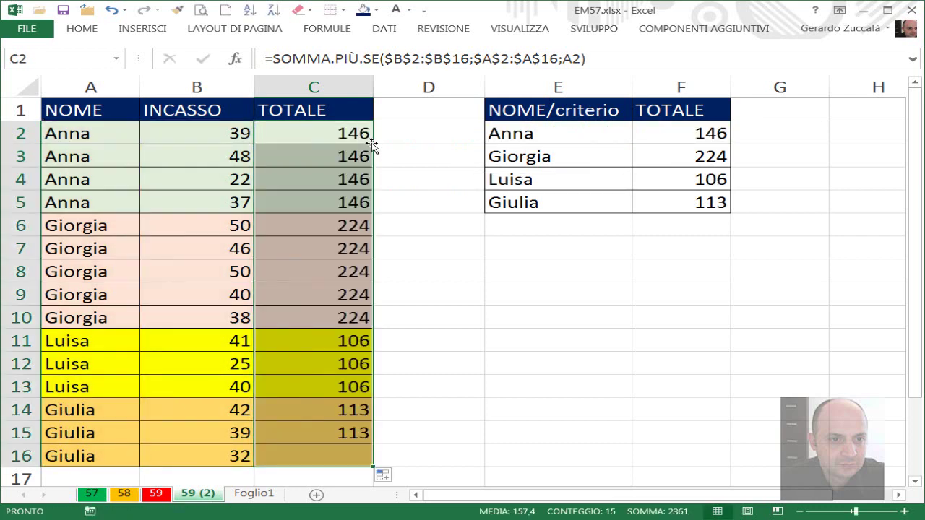
click(337, 266)
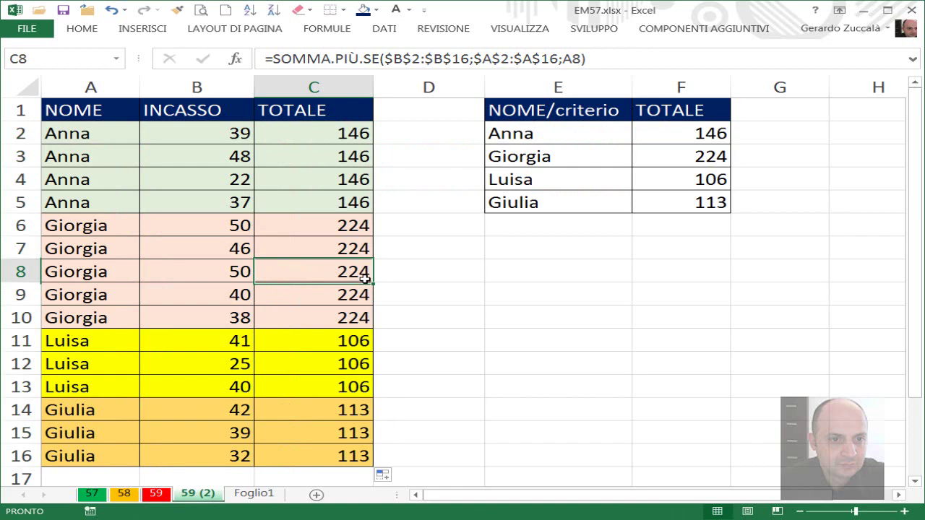
click(334, 357)
click(344, 446)
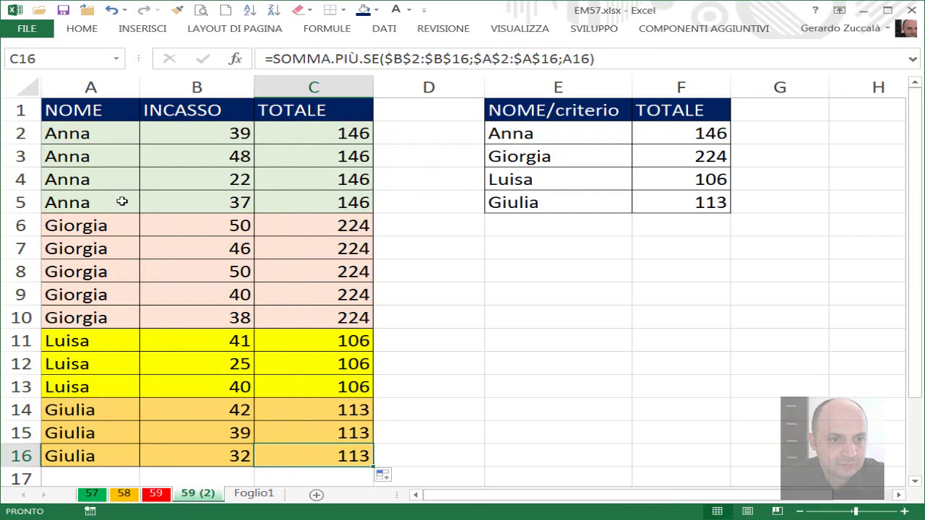
Highlight each name's last row (5, 10, 13, 16) and inspect C5's formula unchanged
drag(122, 200, 314, 201)
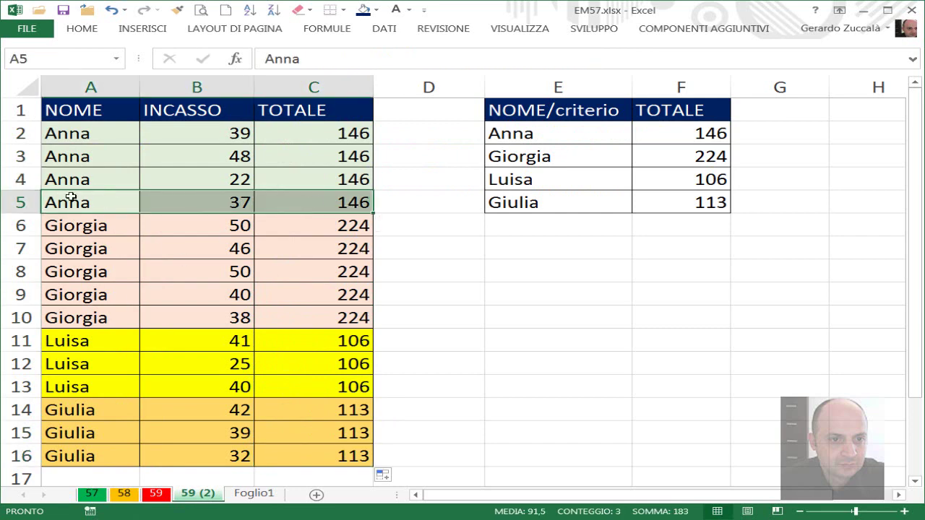
drag(54, 319, 311, 318)
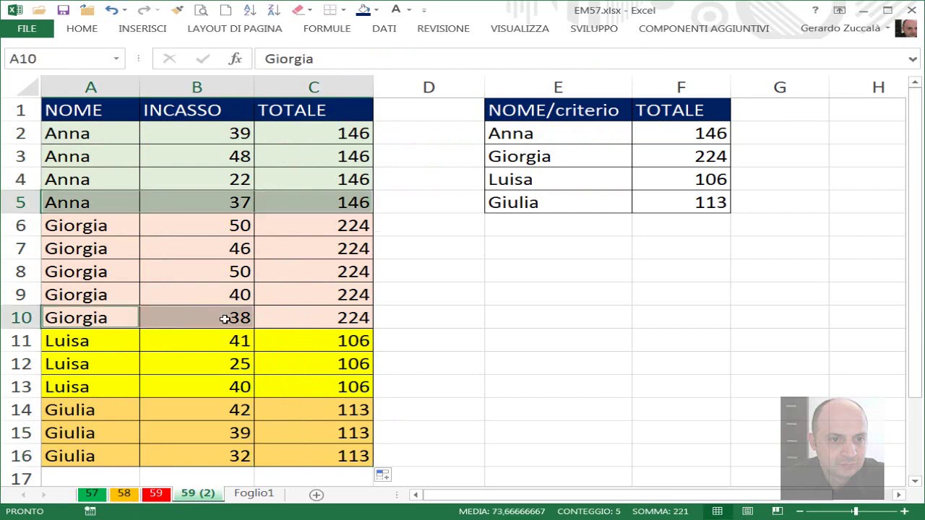
drag(134, 385, 429, 387)
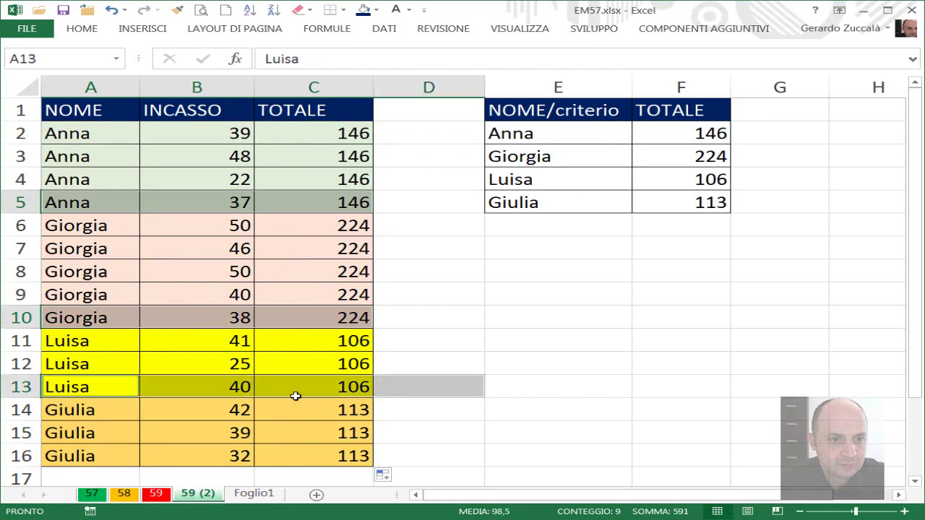
drag(74, 454, 309, 459)
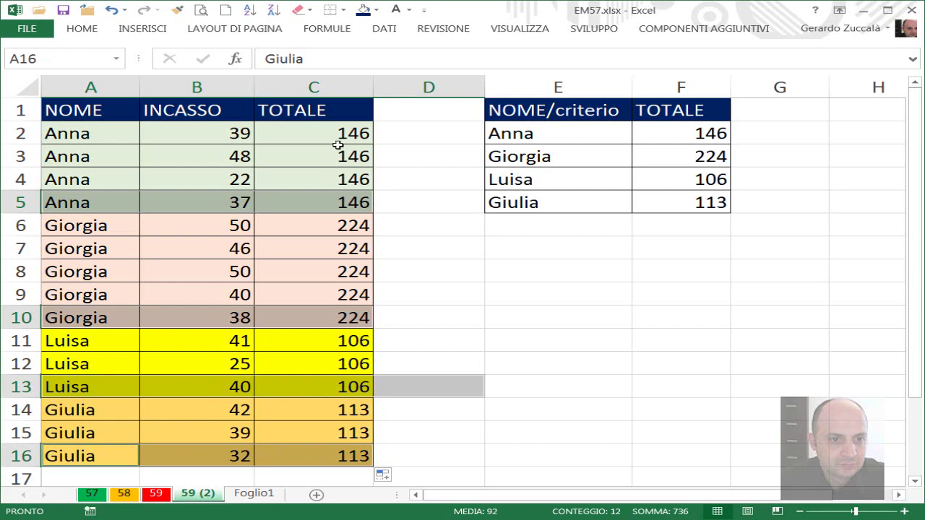
click(354, 193)
double_click(353, 197)
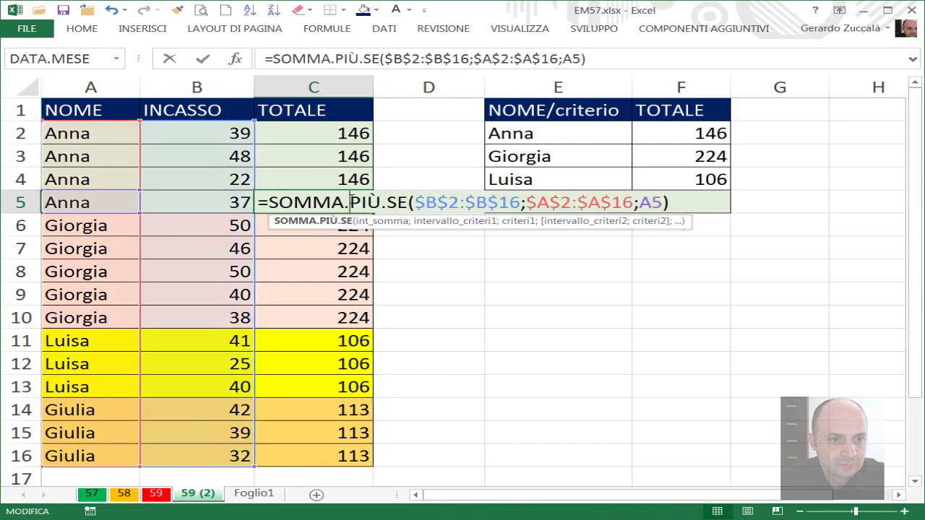
key(Escape)
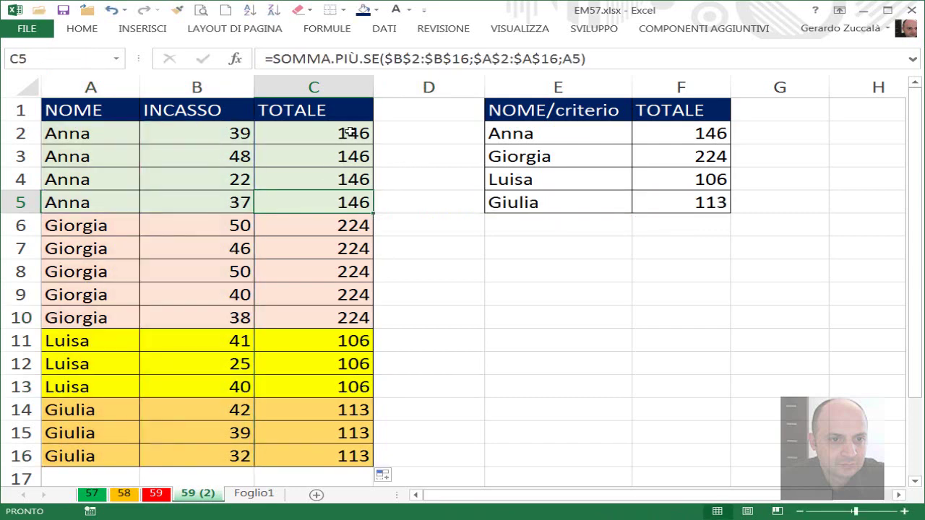
Mark the repeated totals in C2:C4 and C6:C9, then edit C2's formula
drag(363, 132, 332, 180)
drag(333, 229, 337, 292)
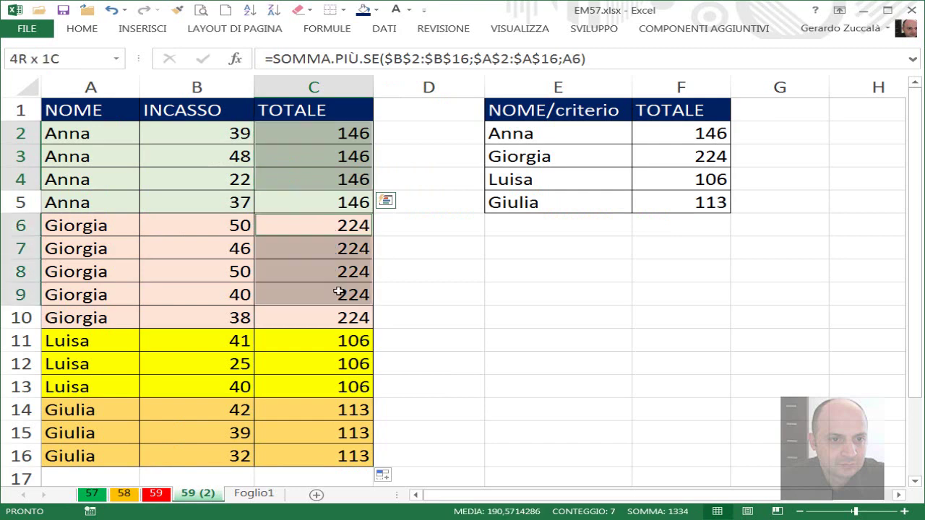
click(338, 133)
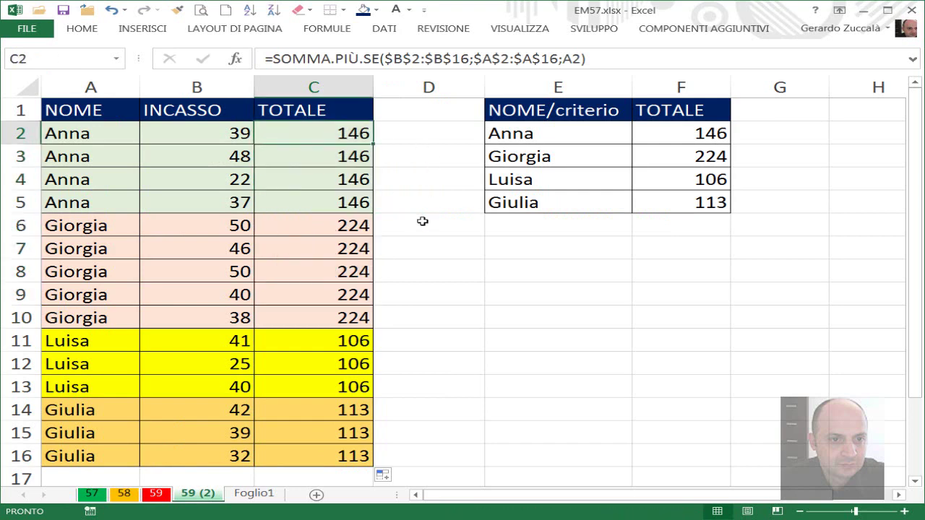
key(F2)
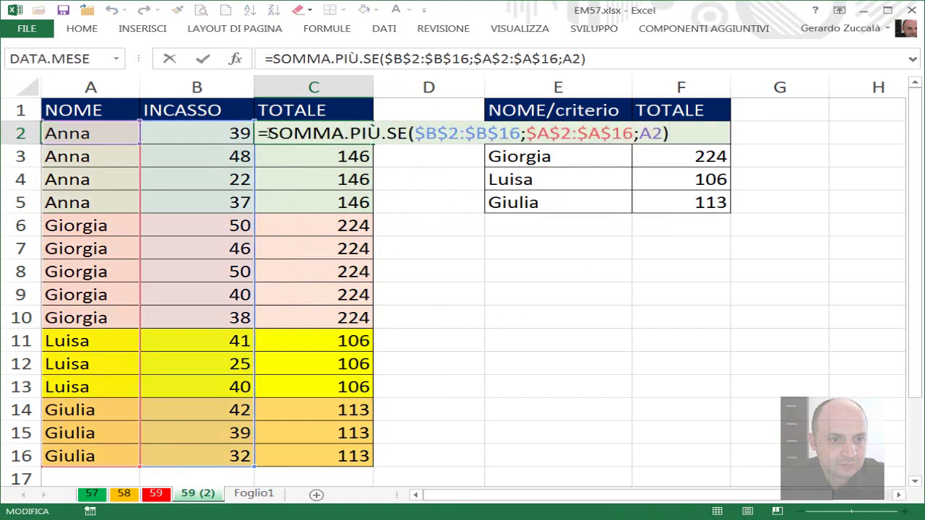
Wrap C2's formula in SE with an A2=A3 test, evaluating the test with F9
text(se)
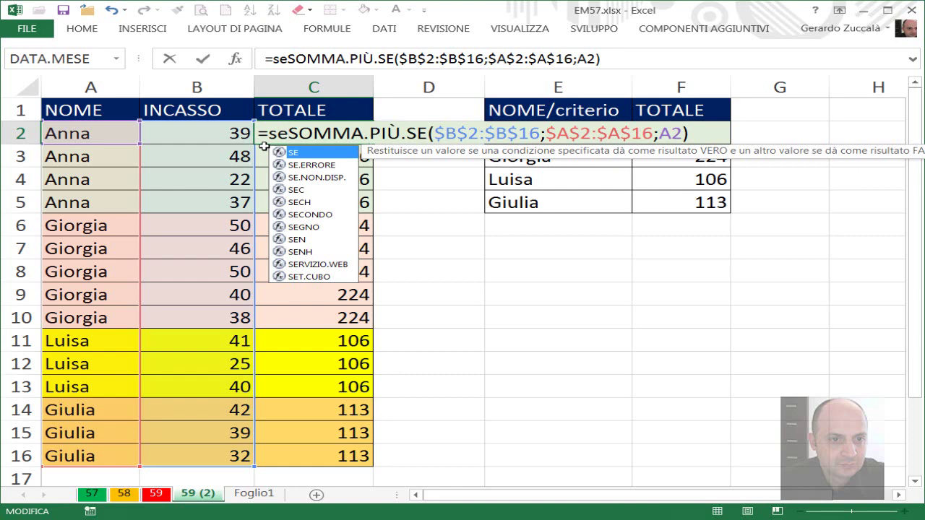
key(Tab)
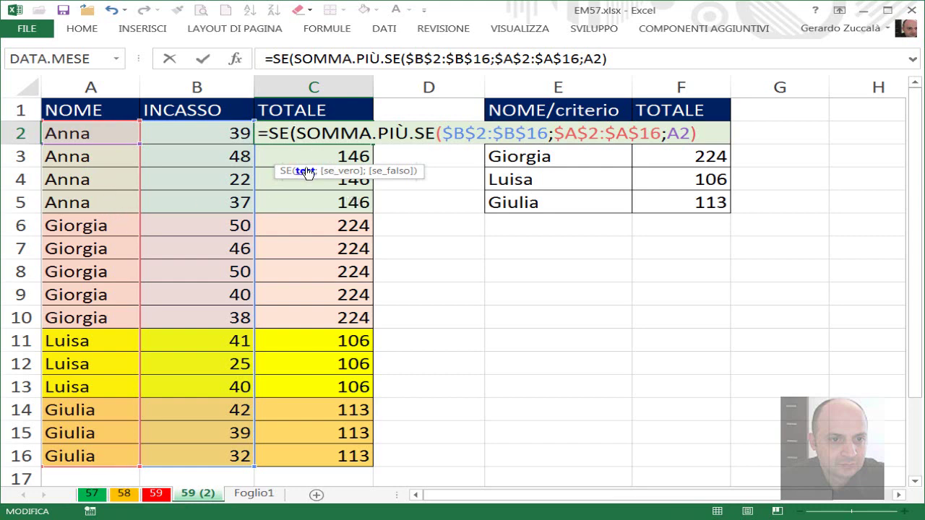
click(84, 135)
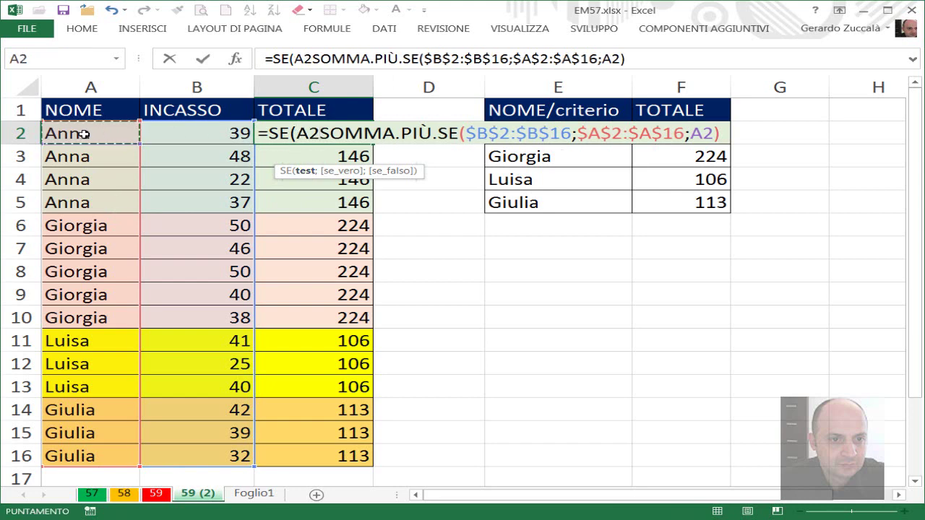
text(=)
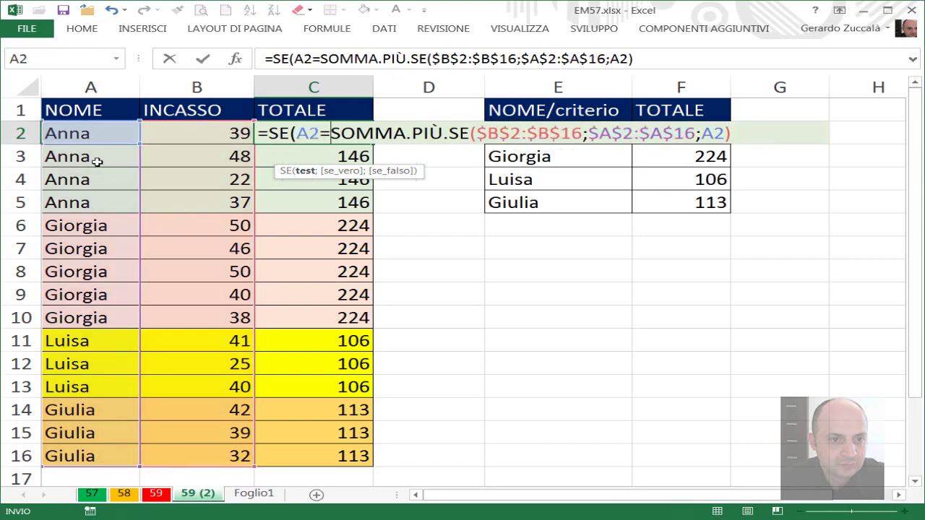
click(98, 158)
text(;)
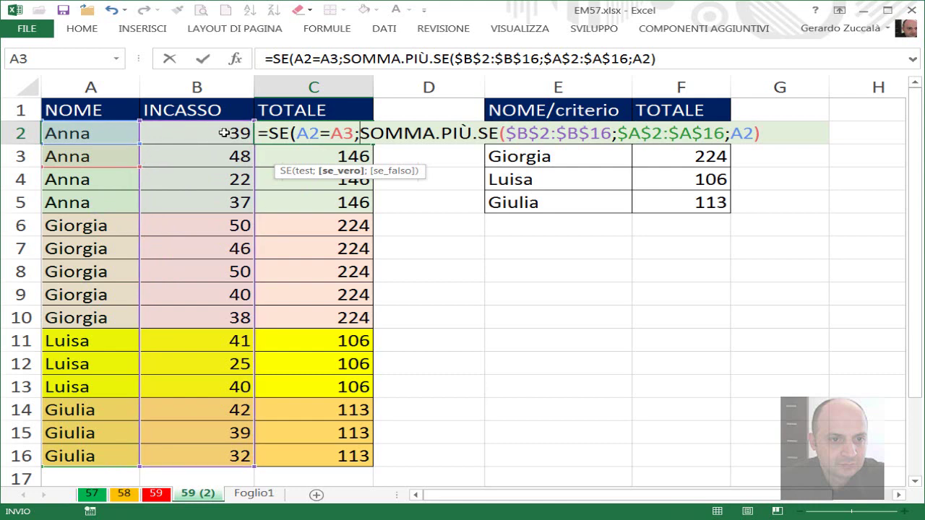
drag(298, 134, 353, 133)
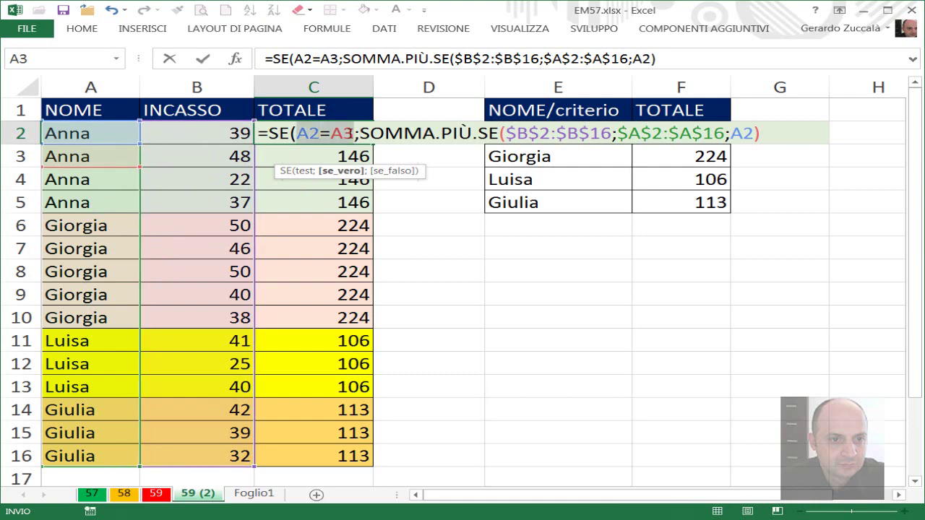
key(F9)
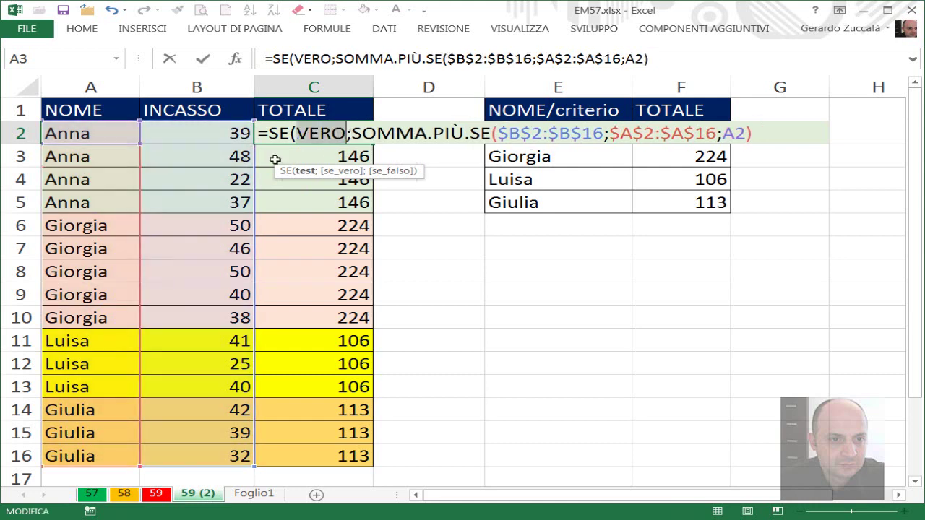
key(ctrl+z)
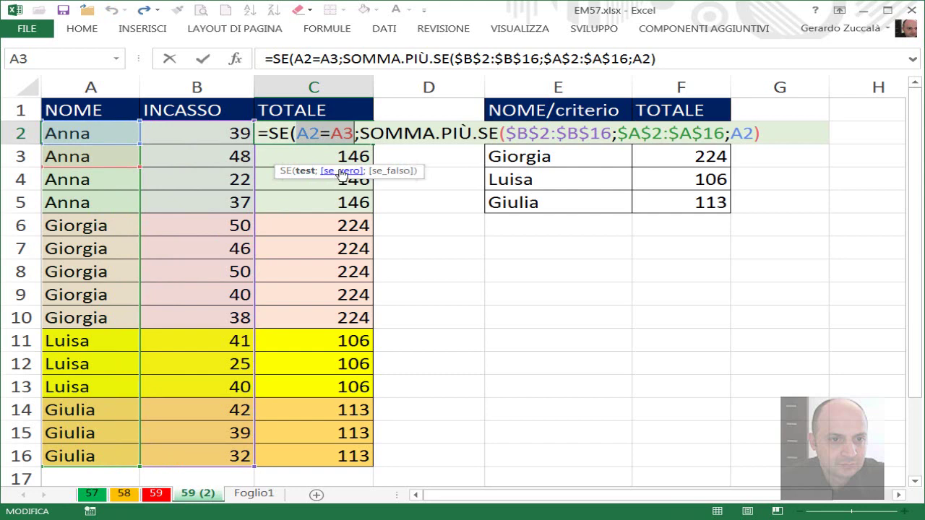
Make the SE return "" when true and the SOMMA.PIÙ.SE sum when false, then confirm C2
click(341, 172)
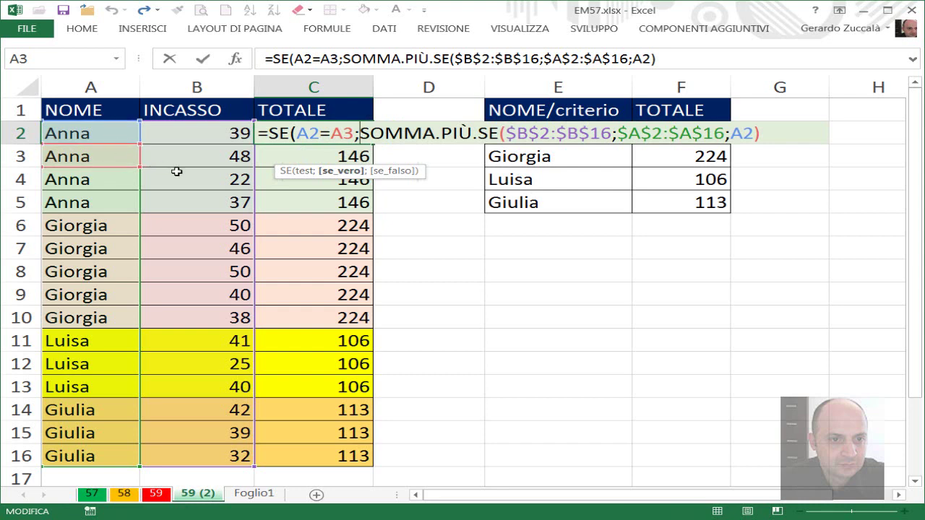
text(")
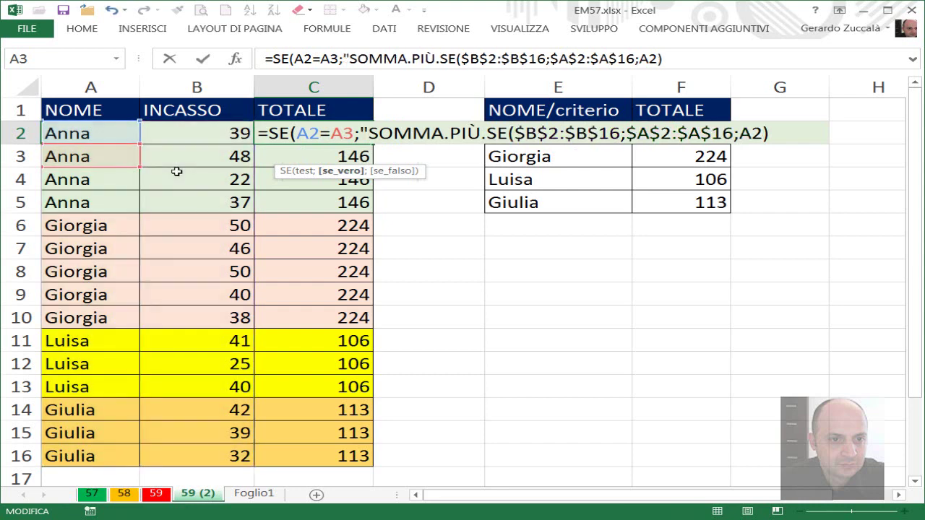
text(")
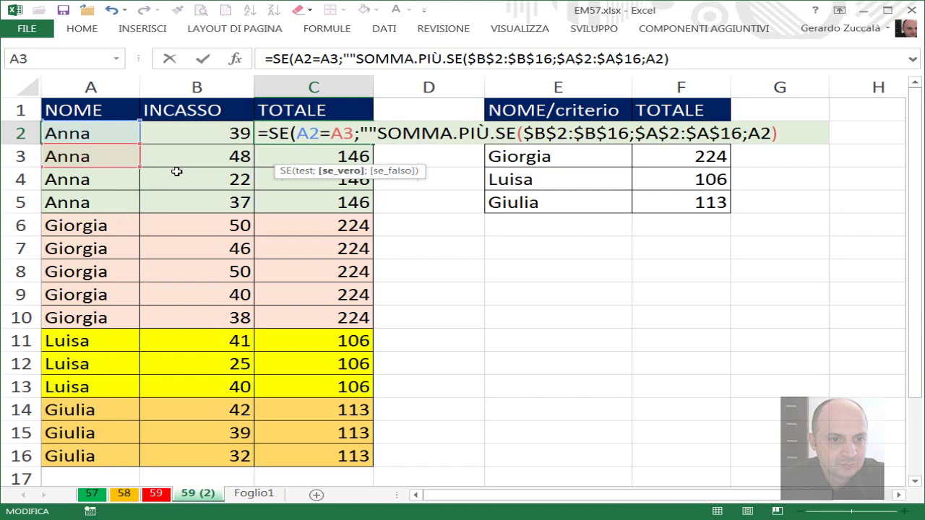
text(;)
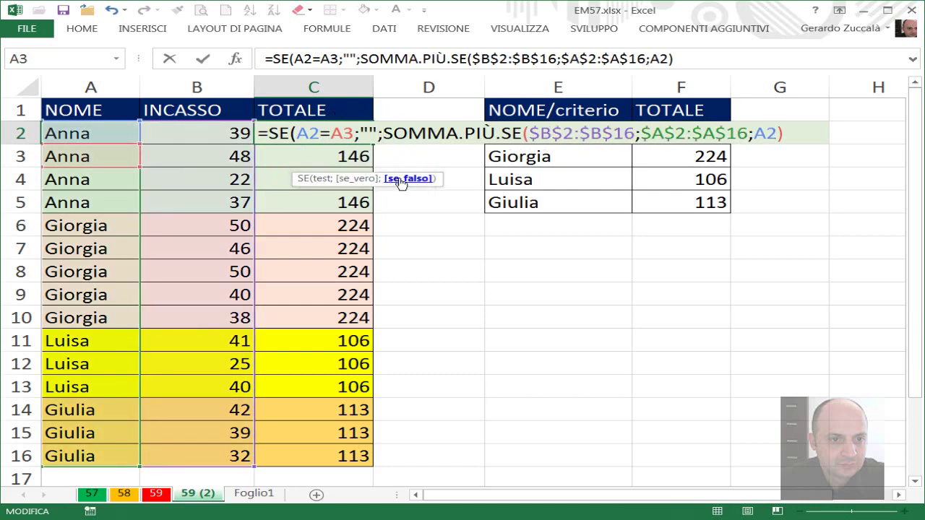
click(409, 178)
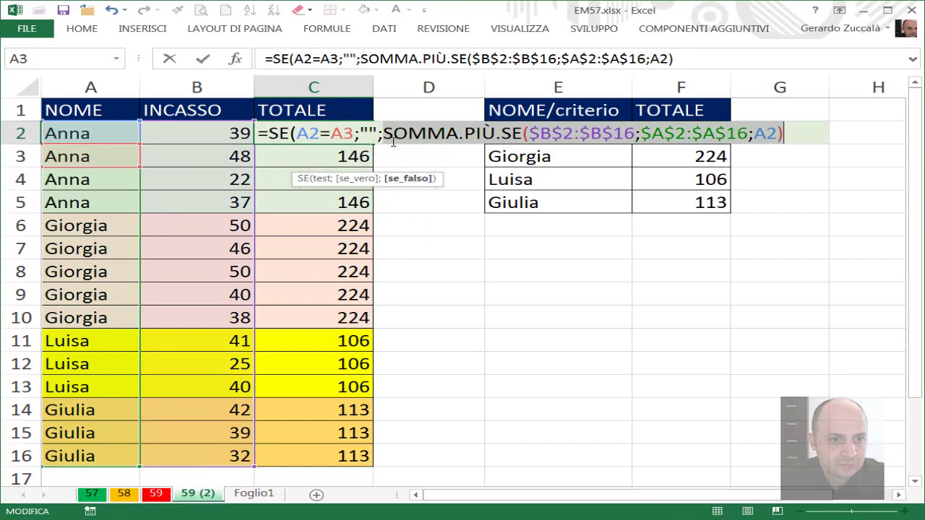
click(782, 134)
text())
key(ctrl+Return)
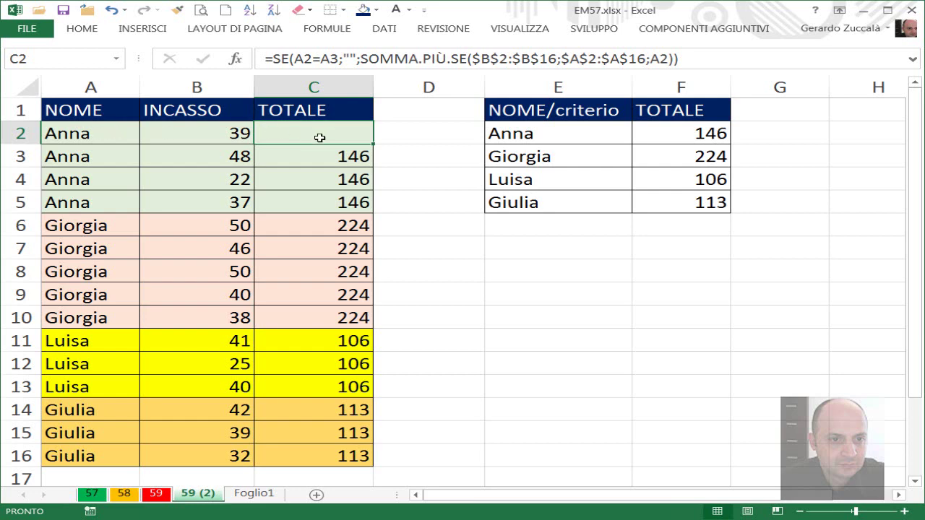
drag(374, 145, 422, 203)
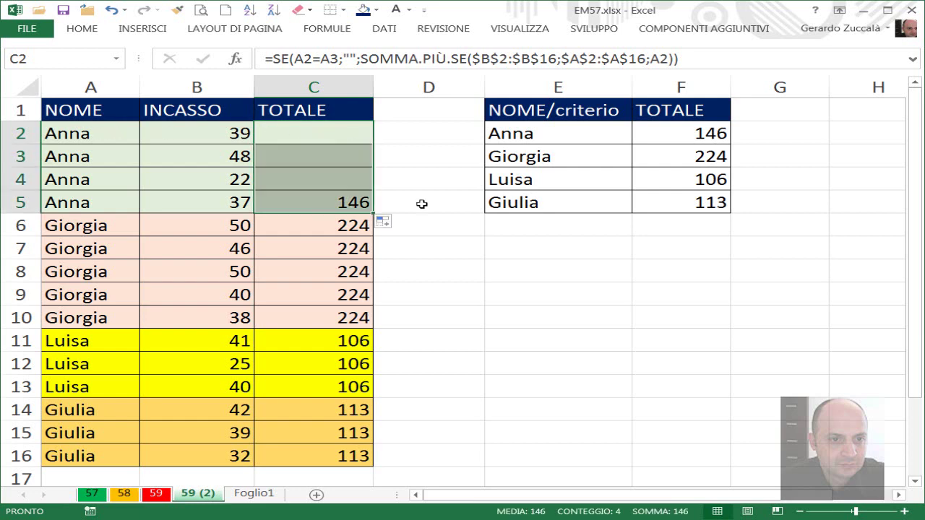
double_click(374, 215)
click(425, 317)
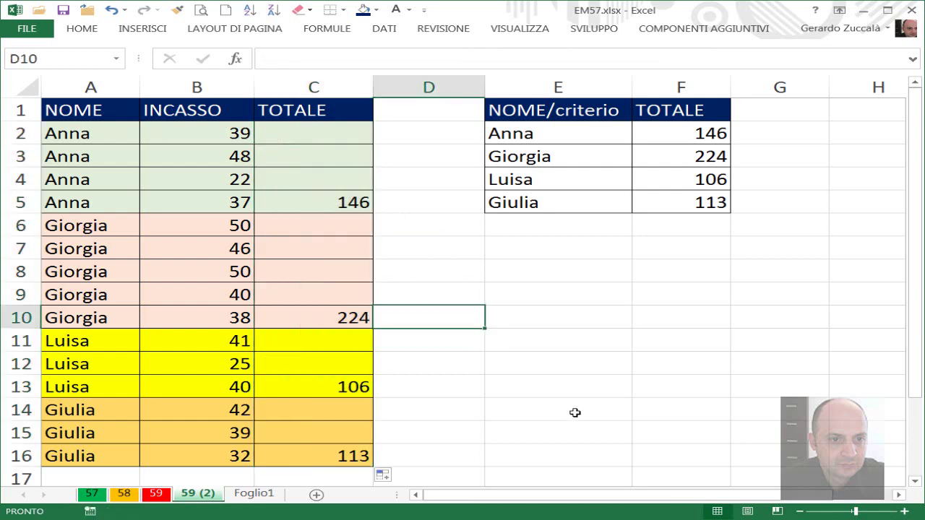
click(84, 228)
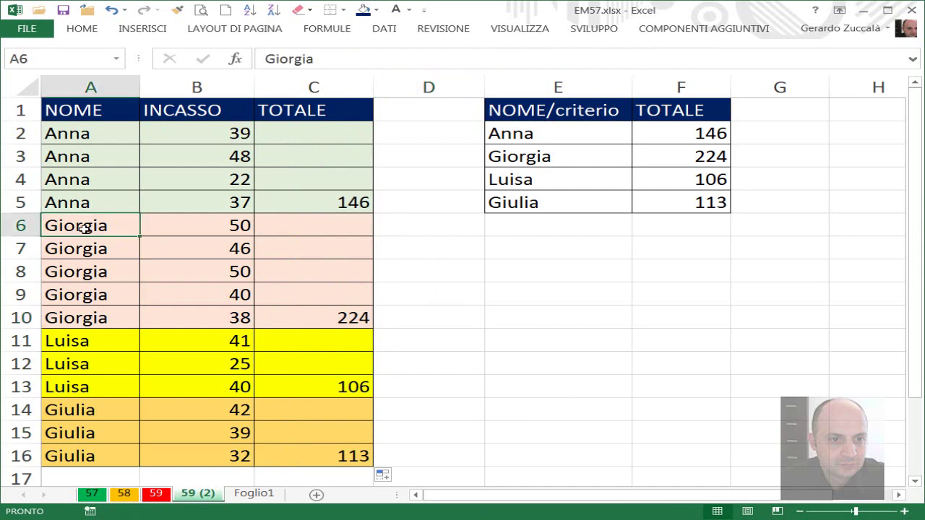
text(anna)
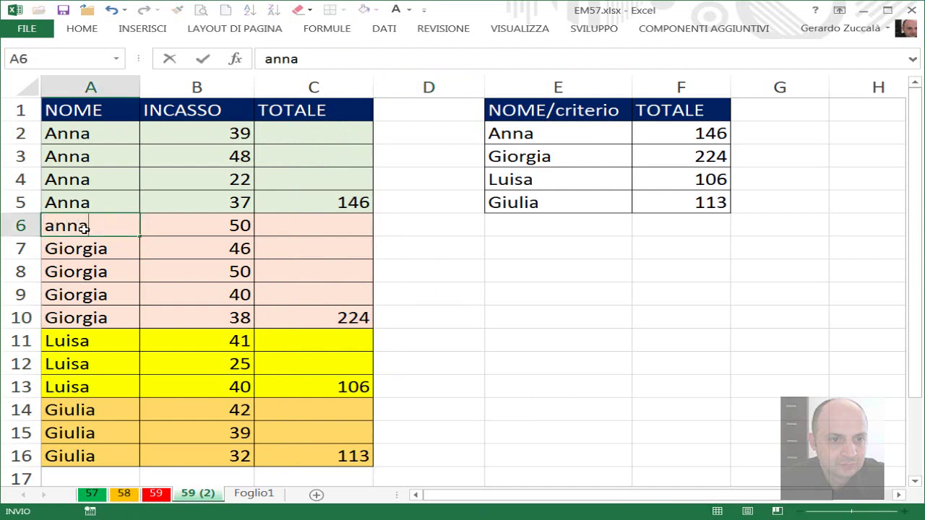
key(Return)
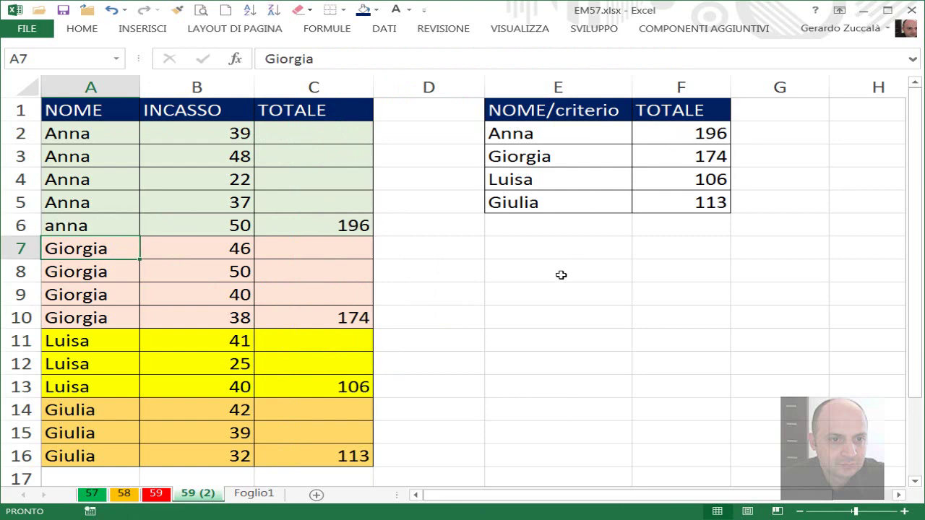
key(ctrl+z)
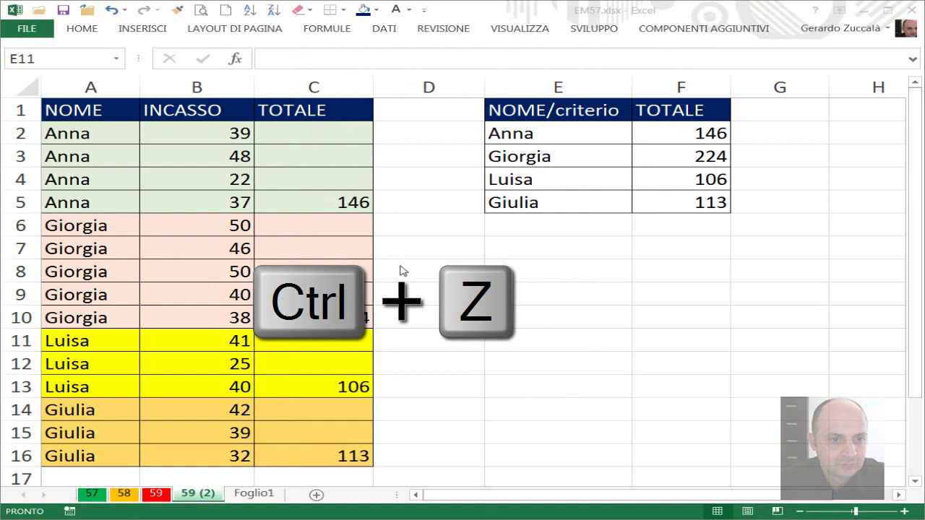
click(393, 253)
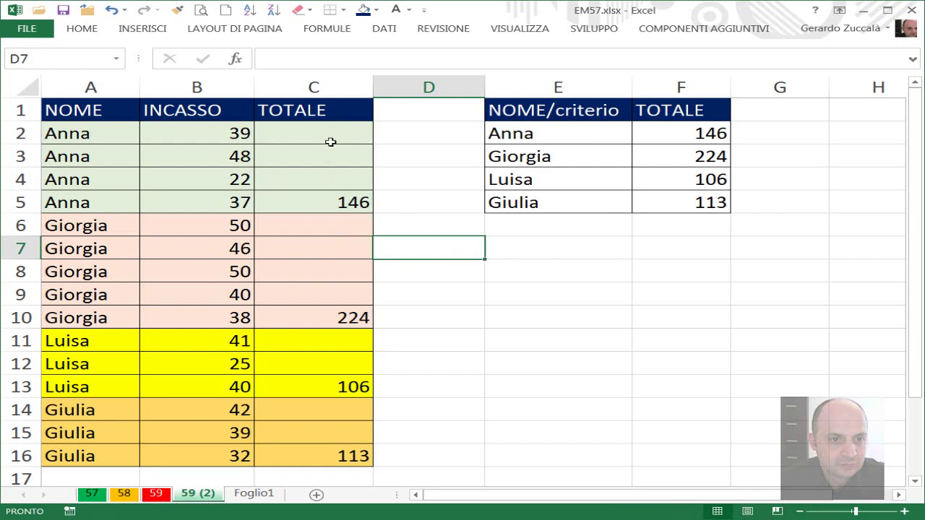
Edit C2 and evaluate its A2=A3 test, which returns VERO
click(309, 130)
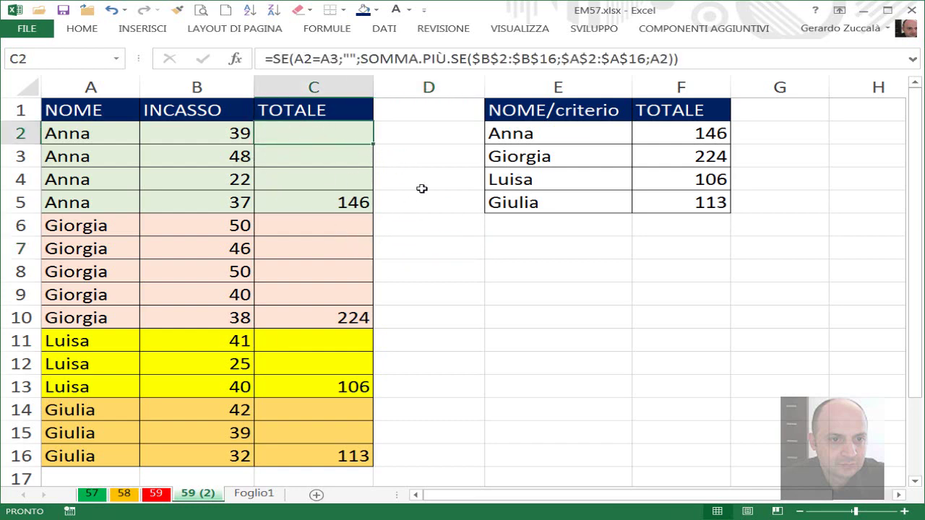
key(F2)
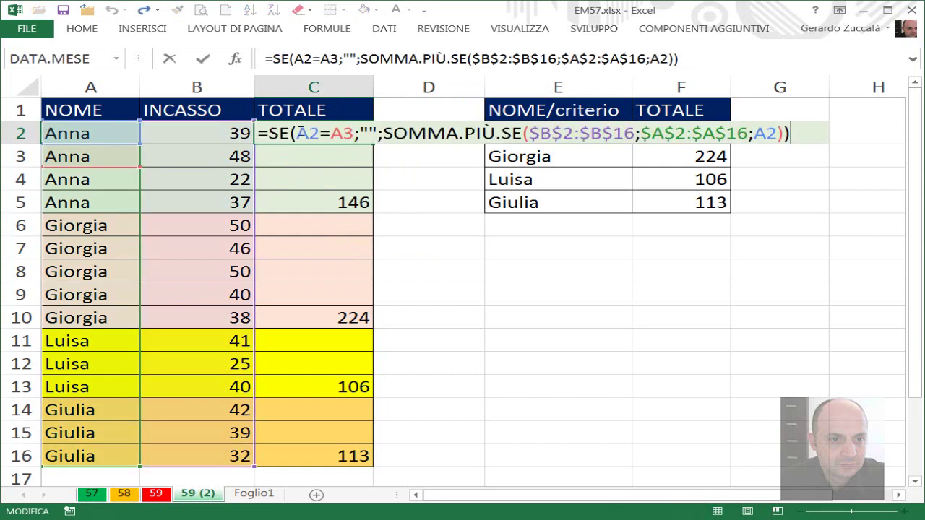
drag(297, 133, 354, 133)
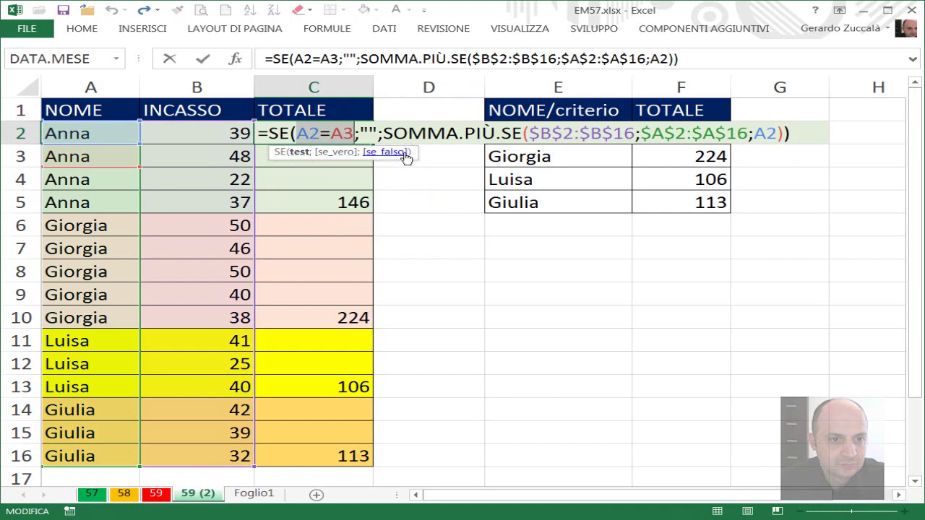
key(Right)
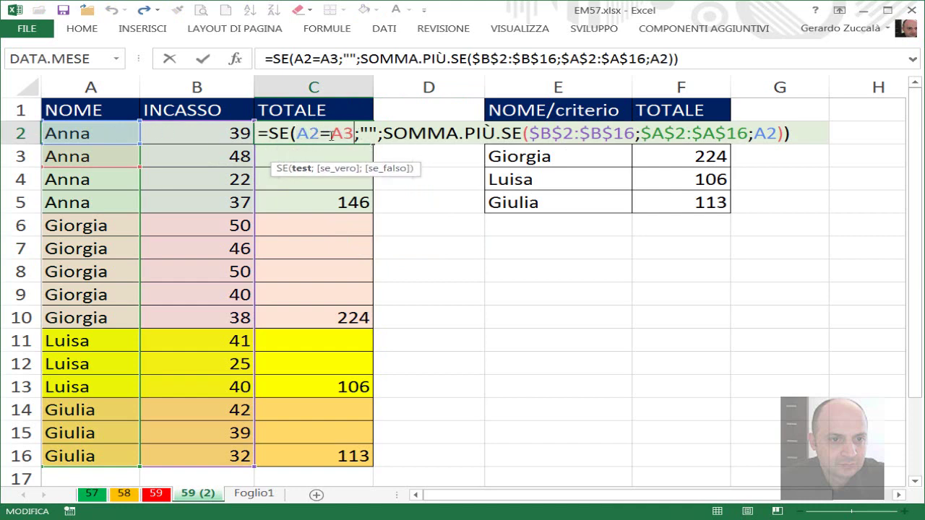
drag(296, 134, 354, 135)
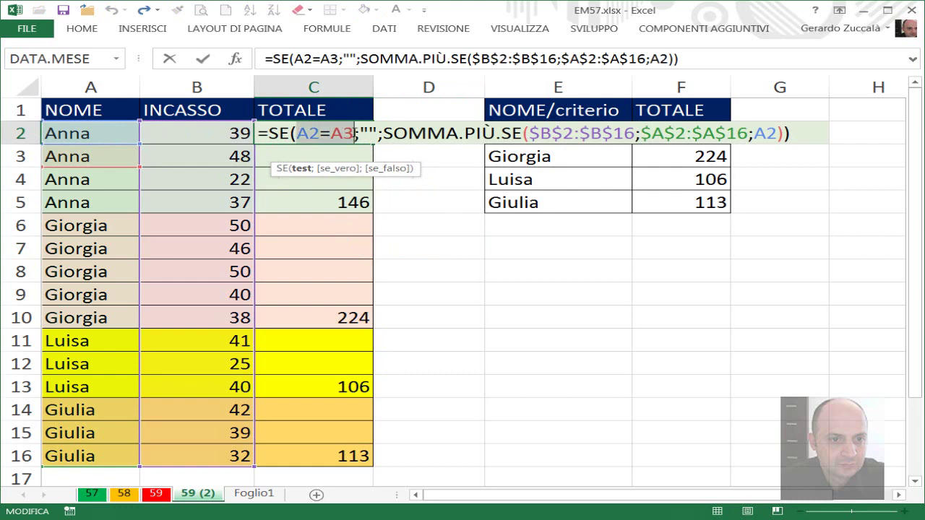
key(F9)
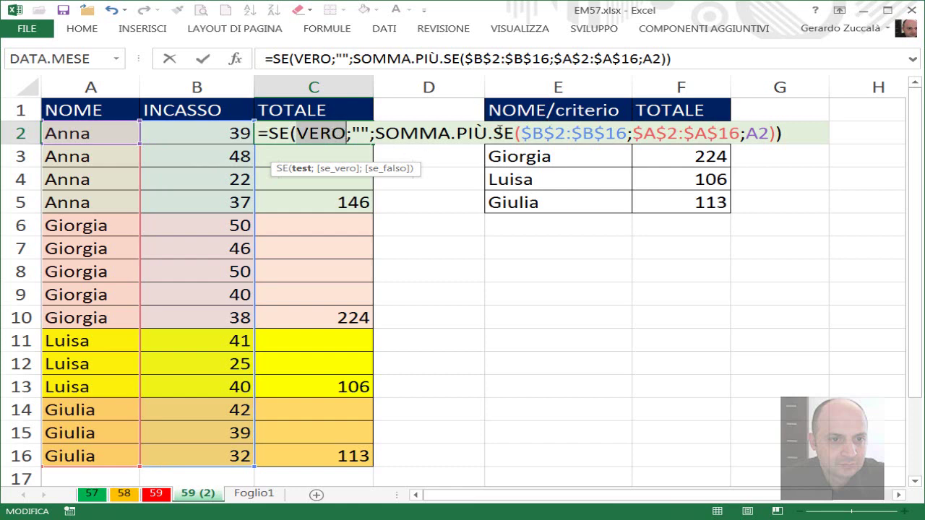
Review the true and false arguments and put A2=A3 back in place of VERO
click(384, 170)
click(334, 170)
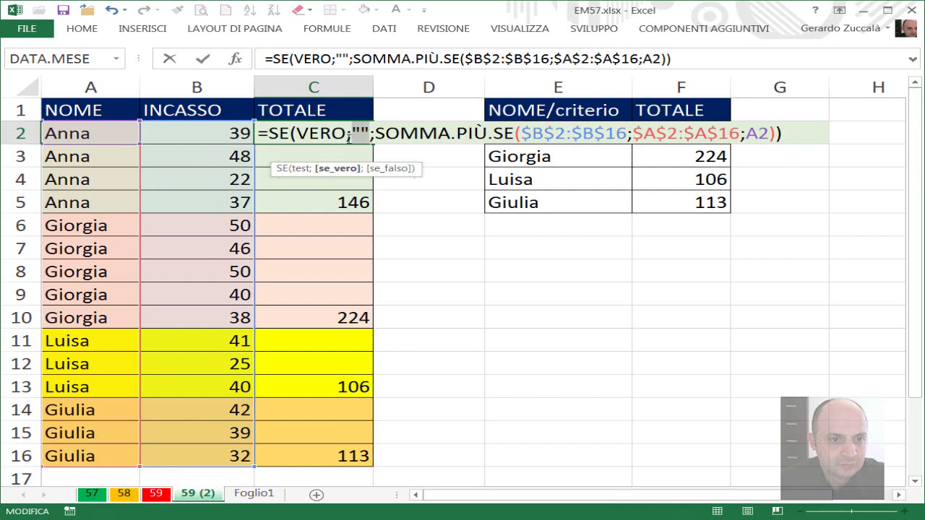
click(347, 135)
key(BackSpace)
key(BackSpace)
key(BackSpace)
text(A2=A3)
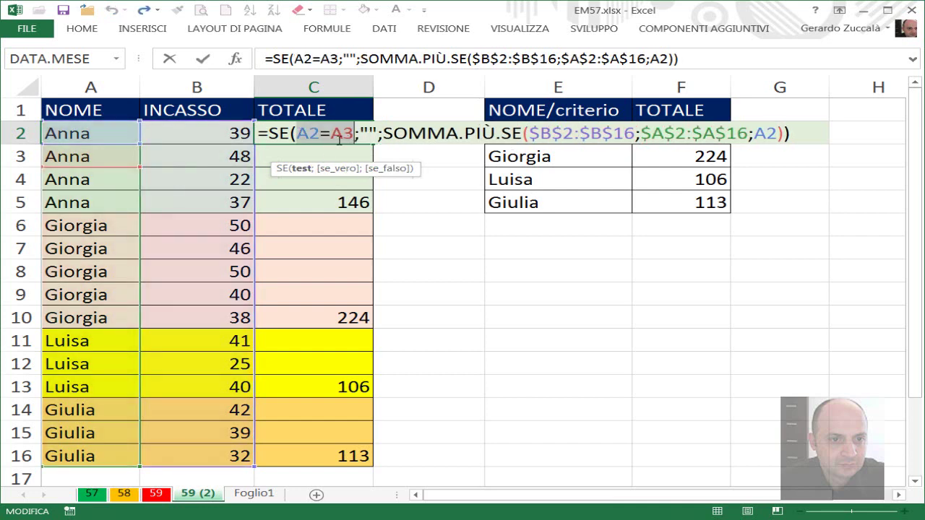
click(323, 135)
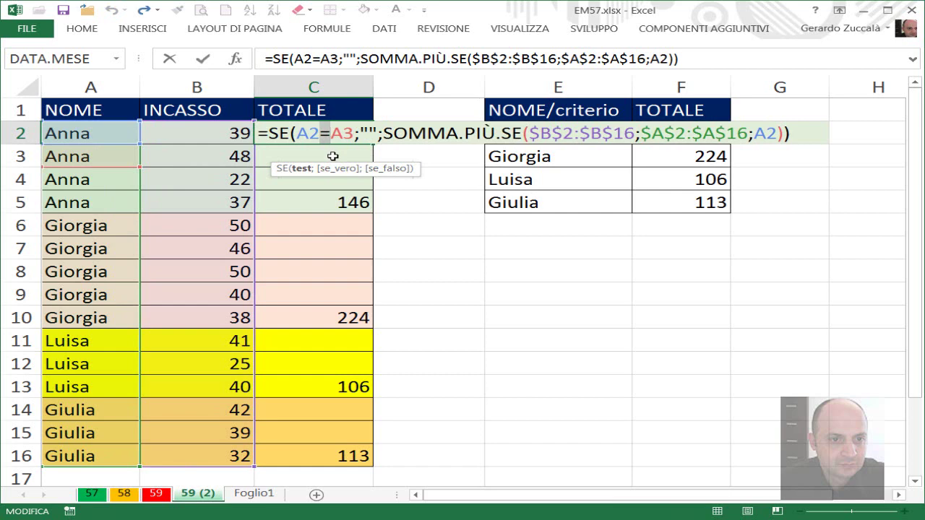
Change C2's test to A2<>A3, confirm it evaluates to FALSO, then restore it
text(<>)
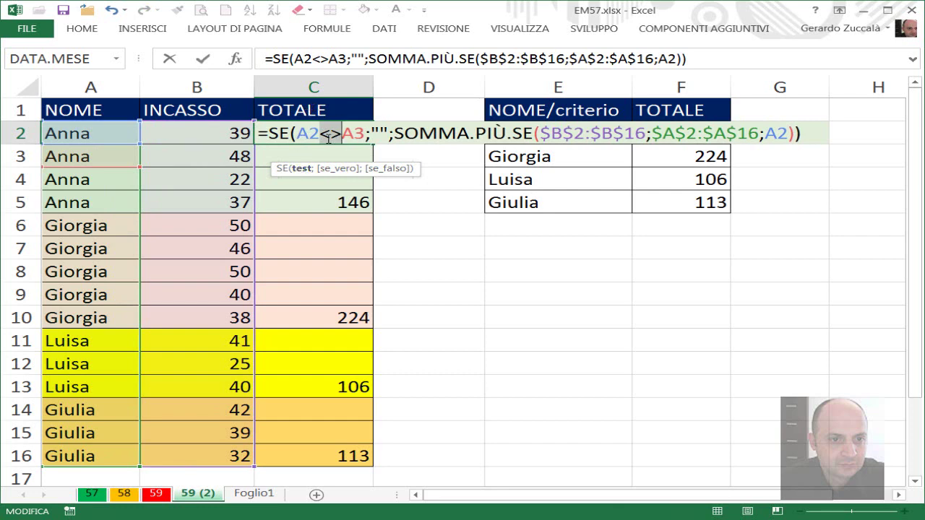
drag(297, 134, 365, 135)
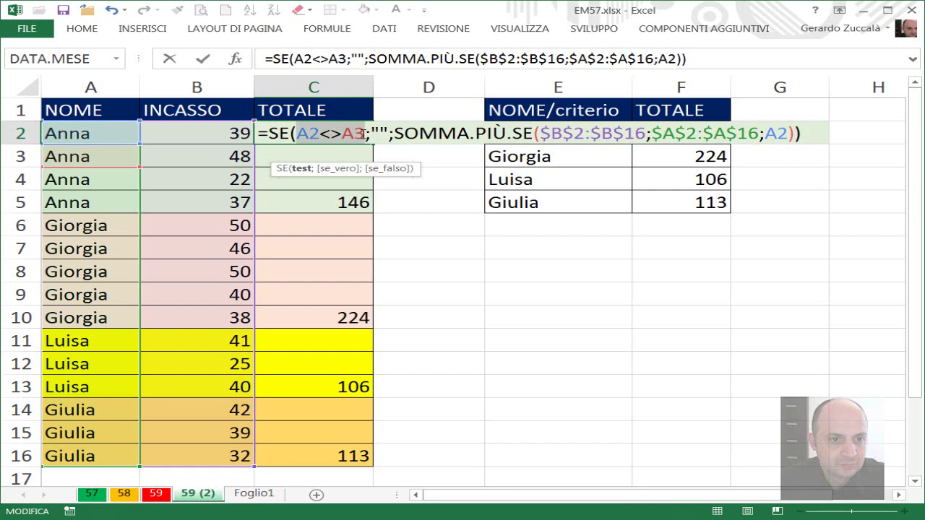
key(F9)
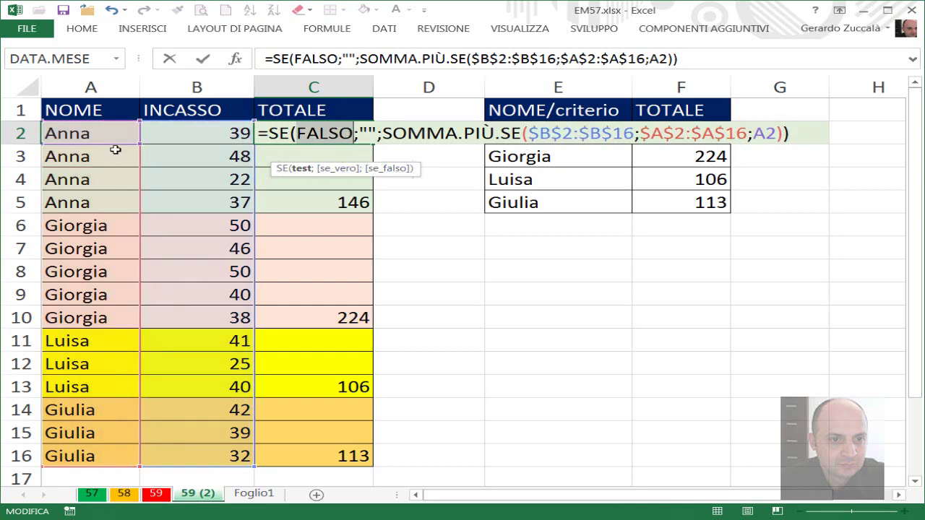
key(ctrl+z)
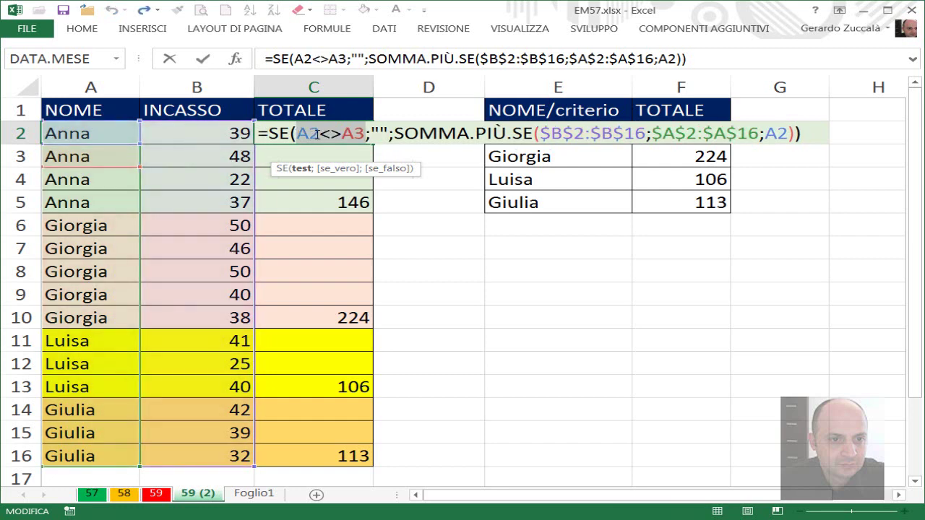
click(321, 134)
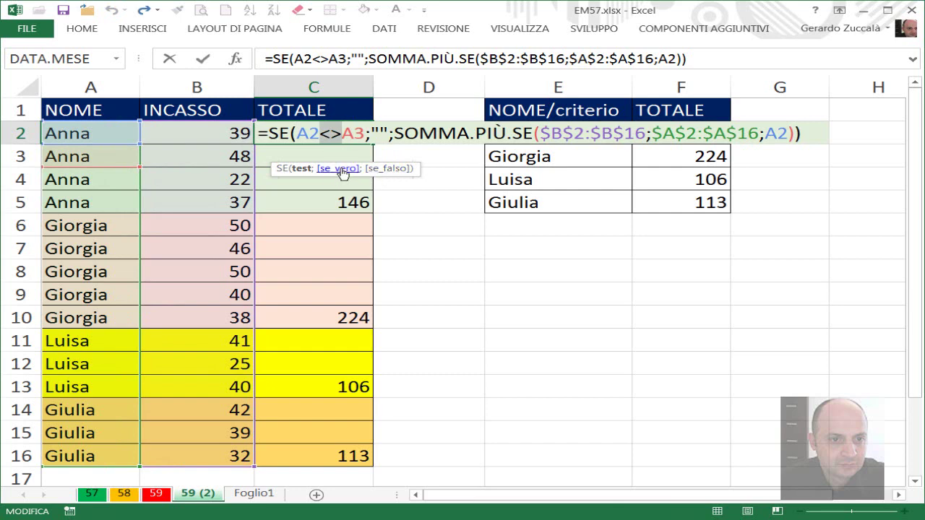
Remove the "" argument and check that the SOMMA.PIÙ.SE argument evaluates to 146
click(379, 133)
drag(378, 133, 396, 133)
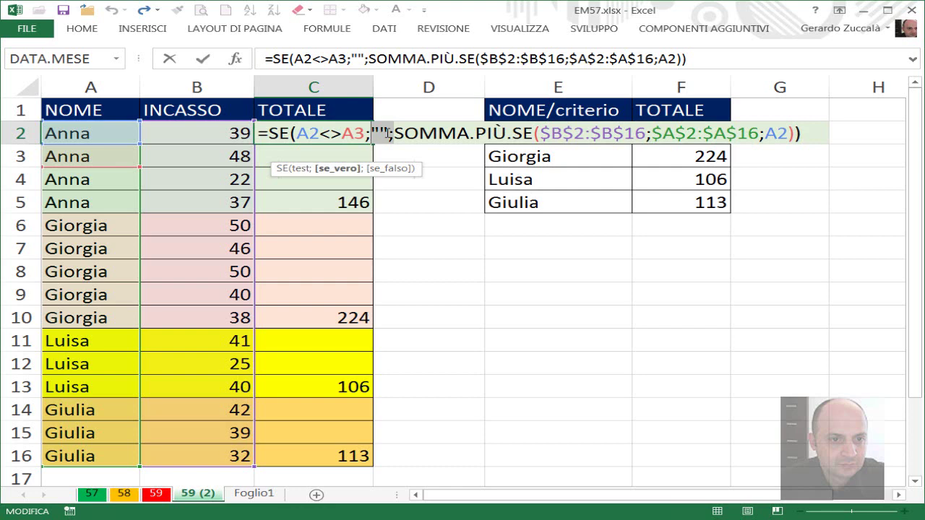
key(Delete)
click(347, 169)
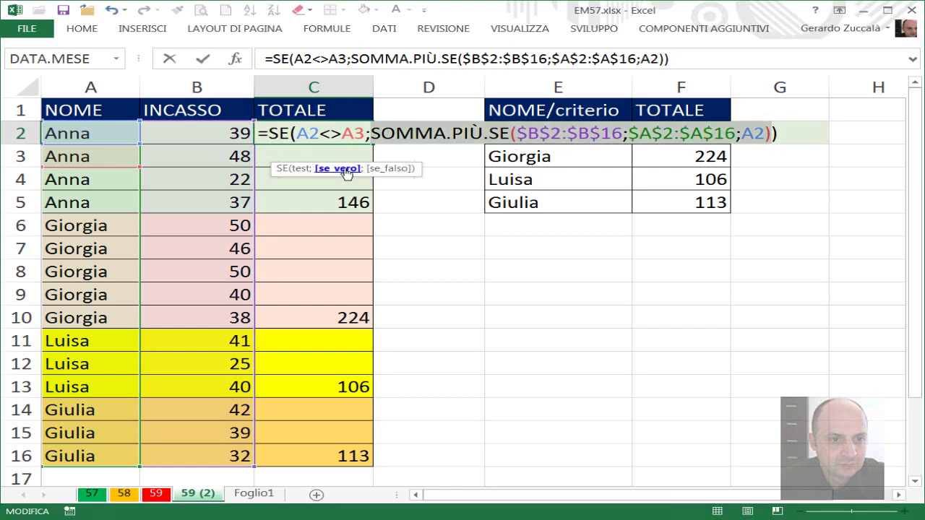
key(F9)
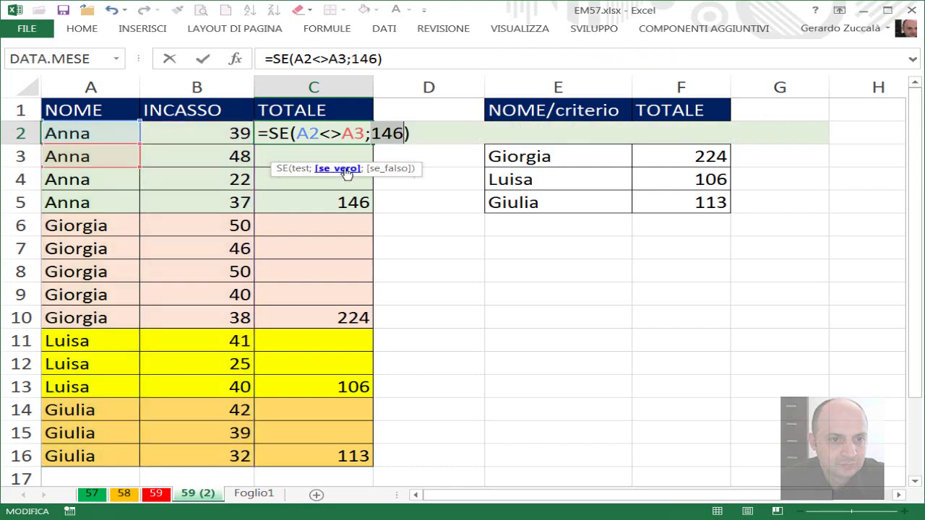
key(ctrl+z)
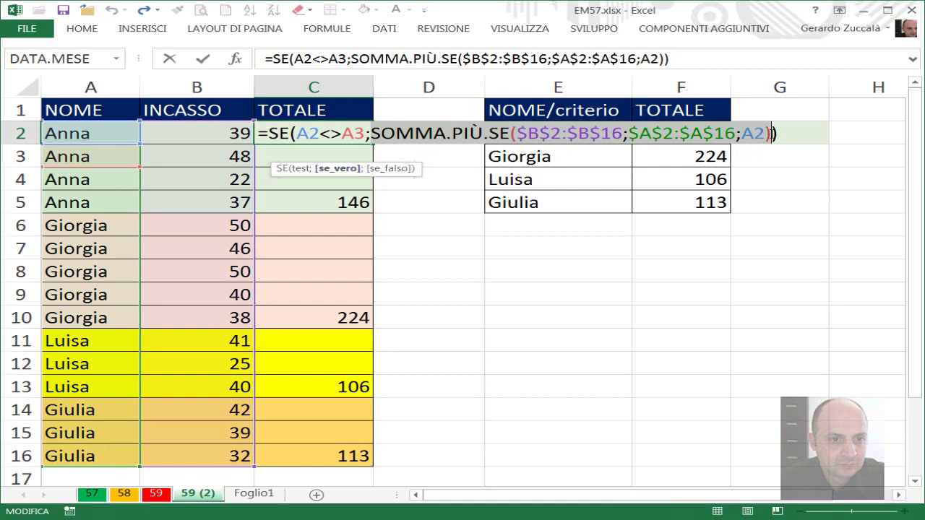
Finish C2 as =SE(A2<>A3;SOMMA.PIÙ.SE(...);""), fill it down to C16, and select A7
click(773, 133)
text(;)
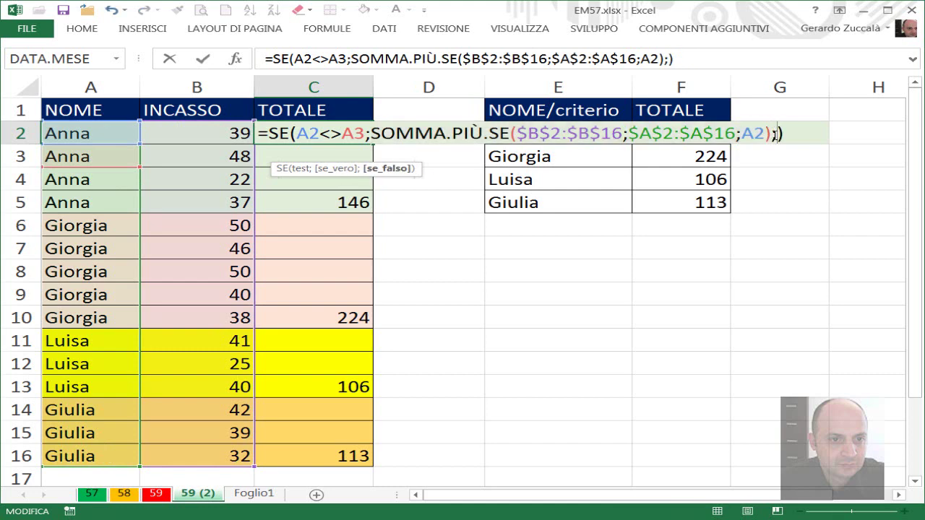
text("")
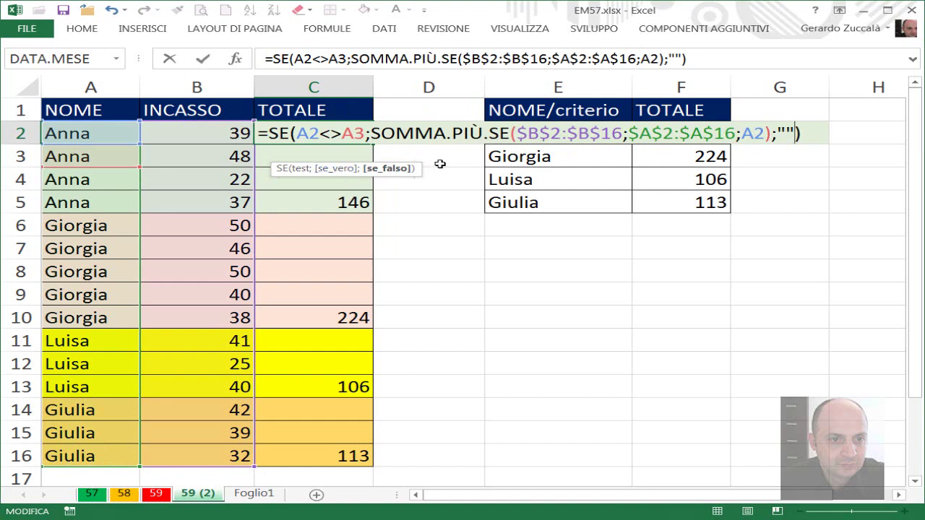
key(ctrl+Return)
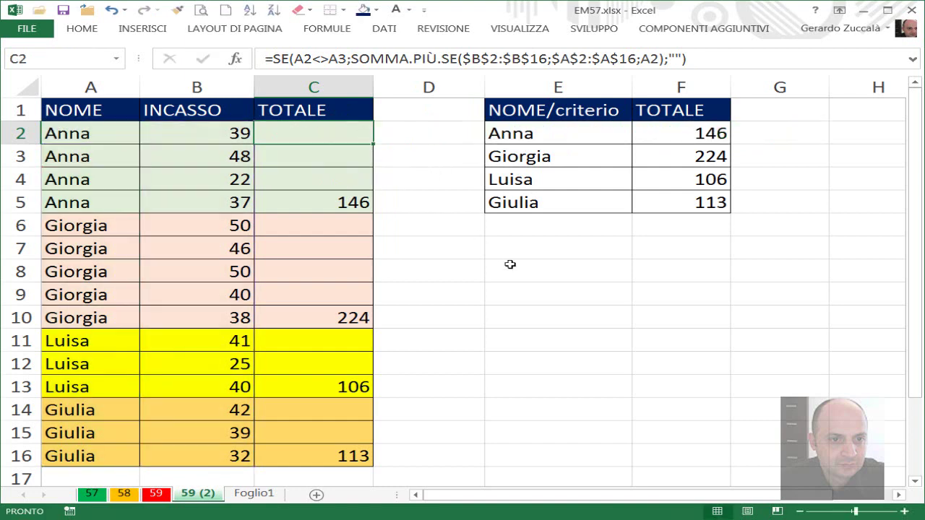
double_click(374, 144)
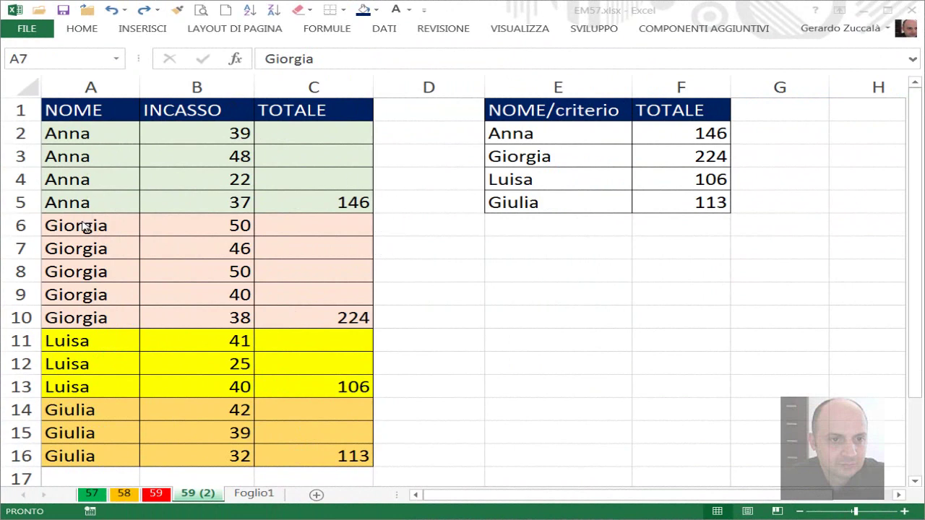
click(84, 258)
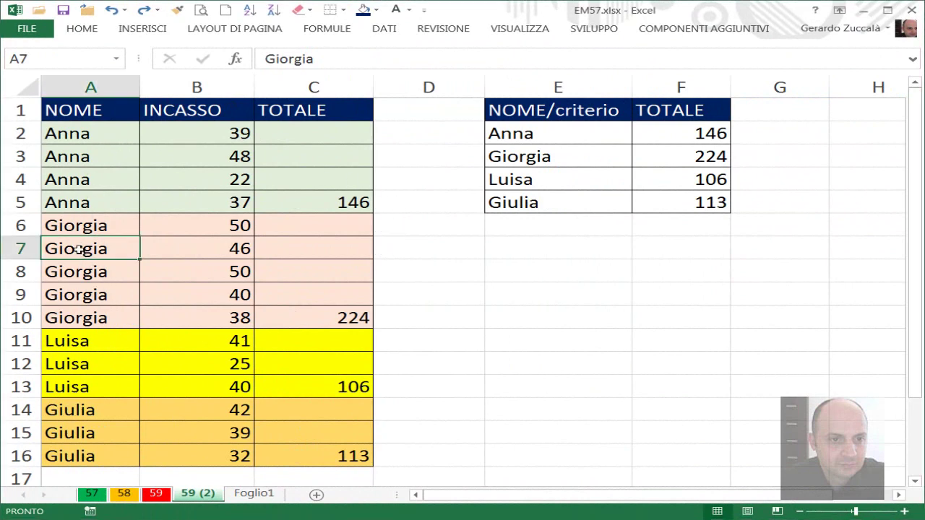
Enter Anna in A7, then compare Anna's rows 5 and 7 and the recalculated totals in C2:C16
text(Anna)
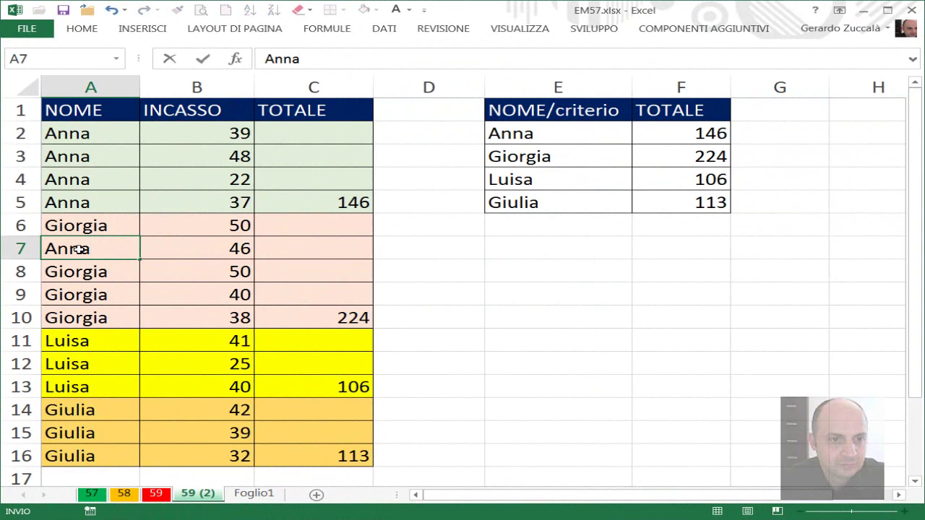
key(Tab)
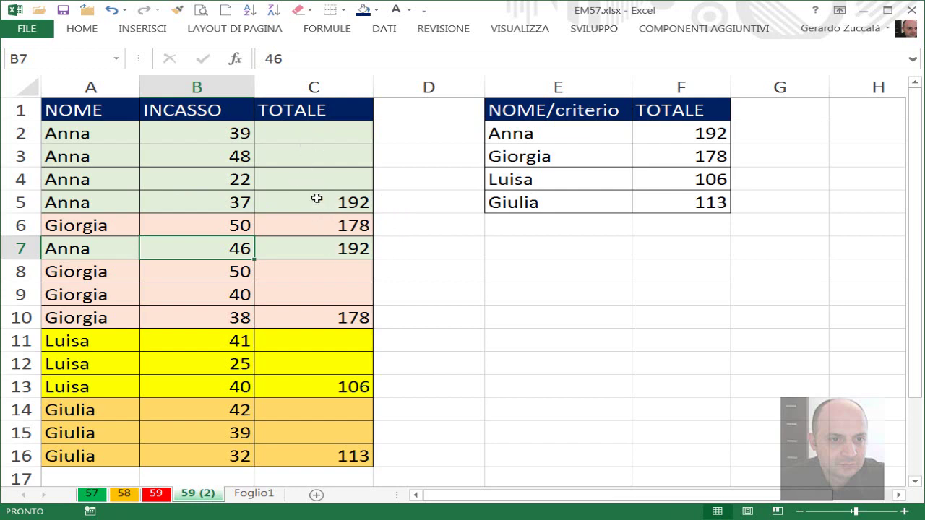
drag(69, 208, 326, 207)
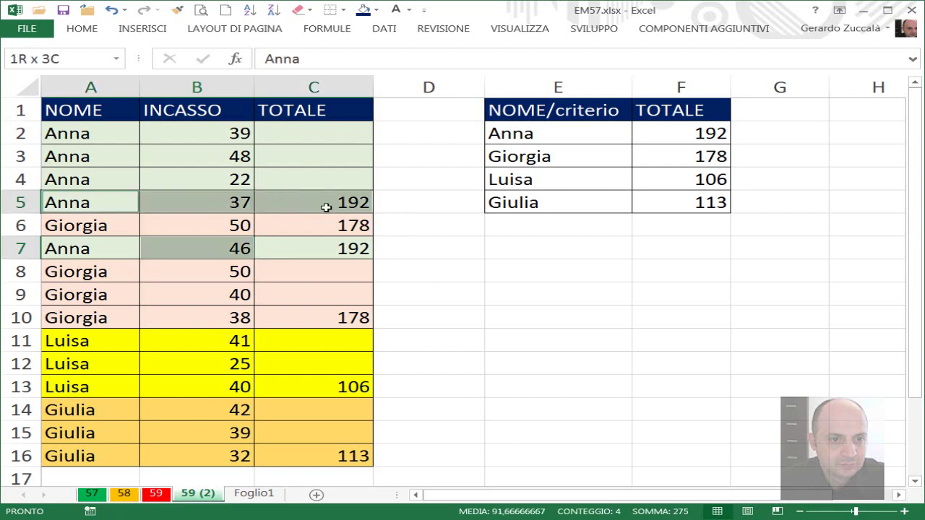
drag(88, 245, 282, 239)
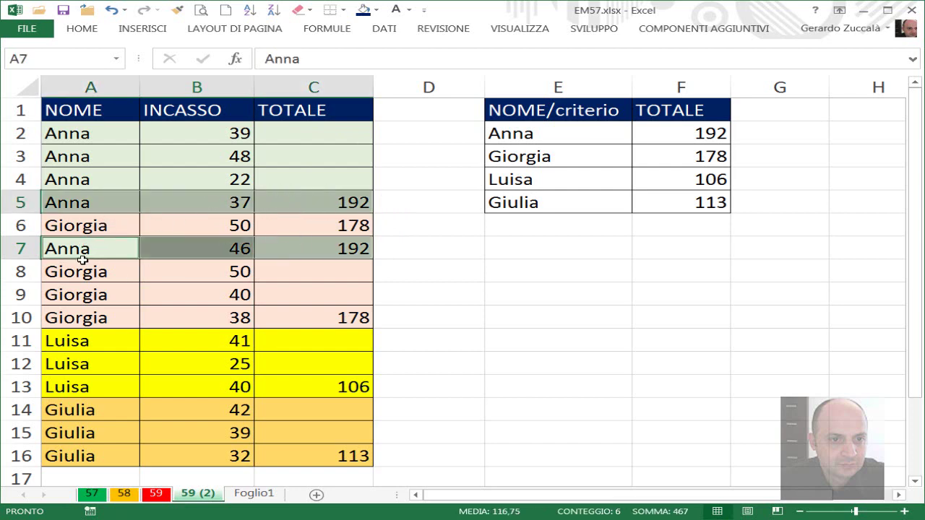
drag(76, 248, 308, 249)
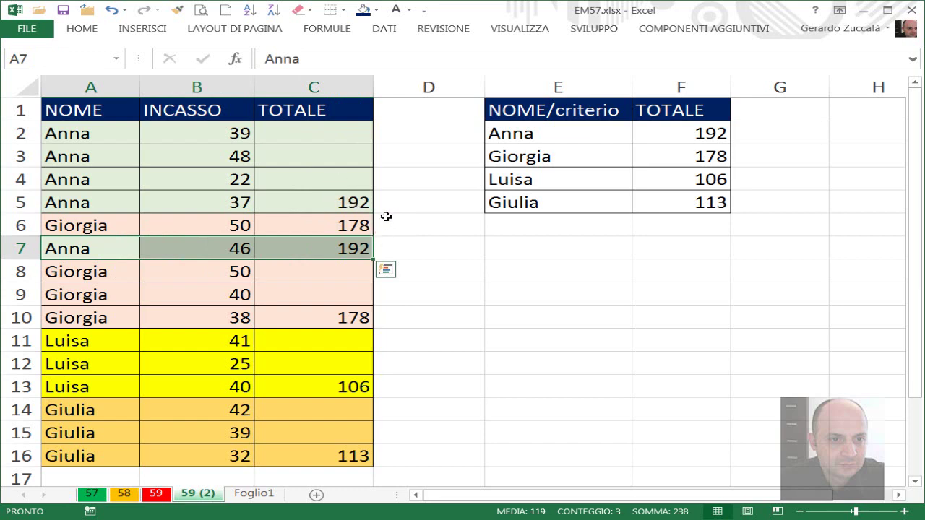
drag(341, 134, 304, 457)
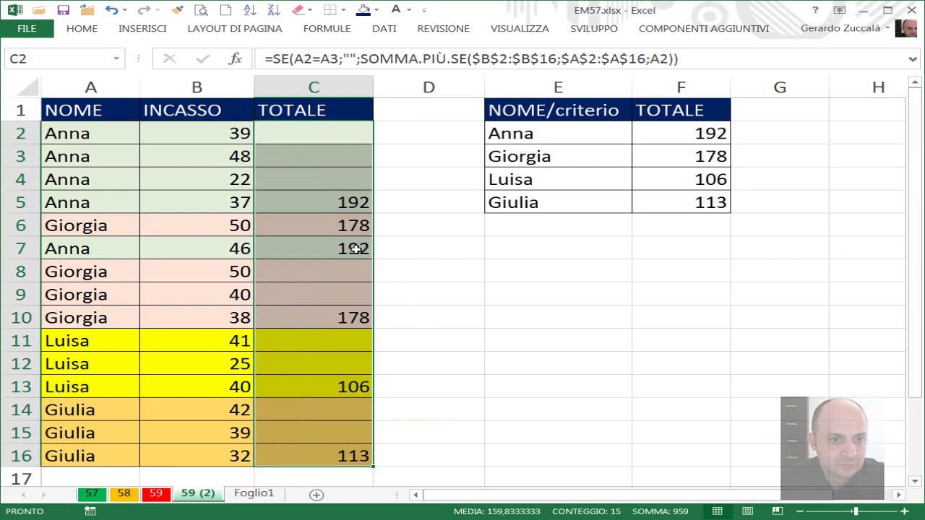
Add a check sum =SOMMA(C2:C16) in D16
click(439, 452)
text(=som)
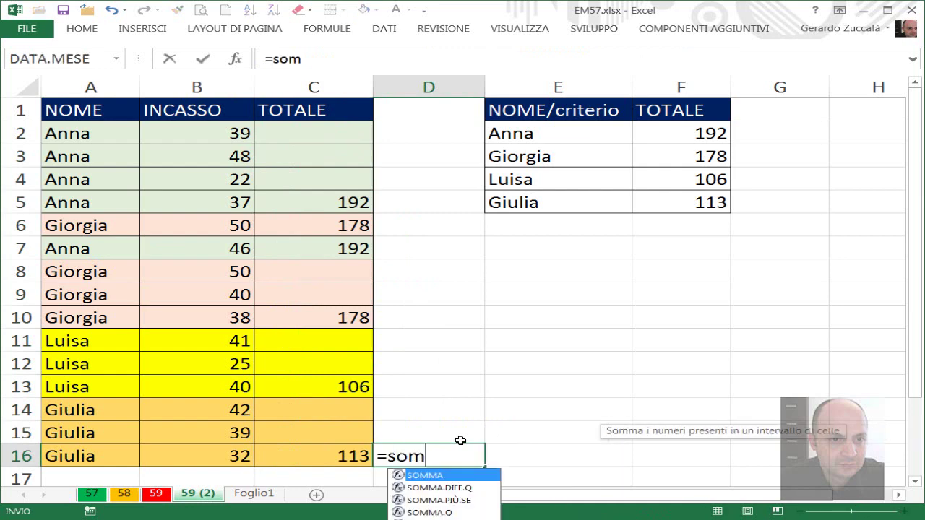
text(ma)
key(Tab)
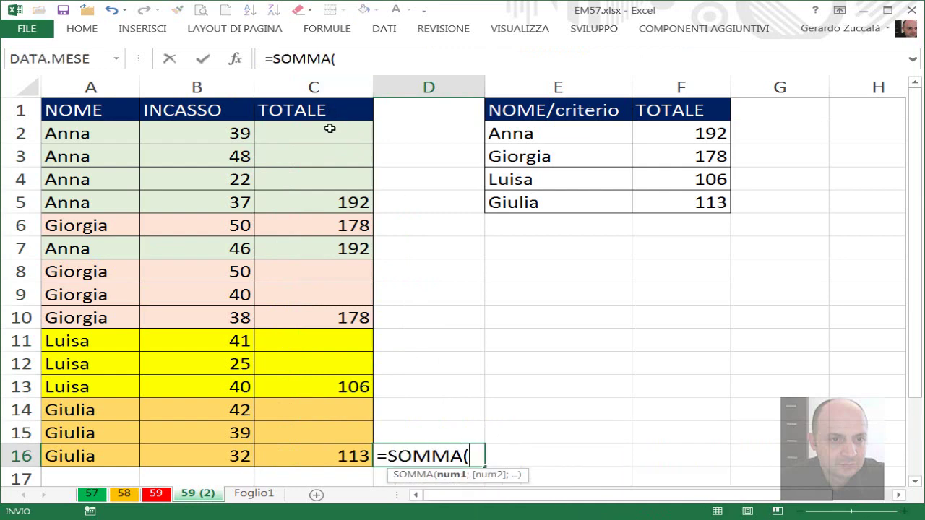
drag(326, 124, 327, 451)
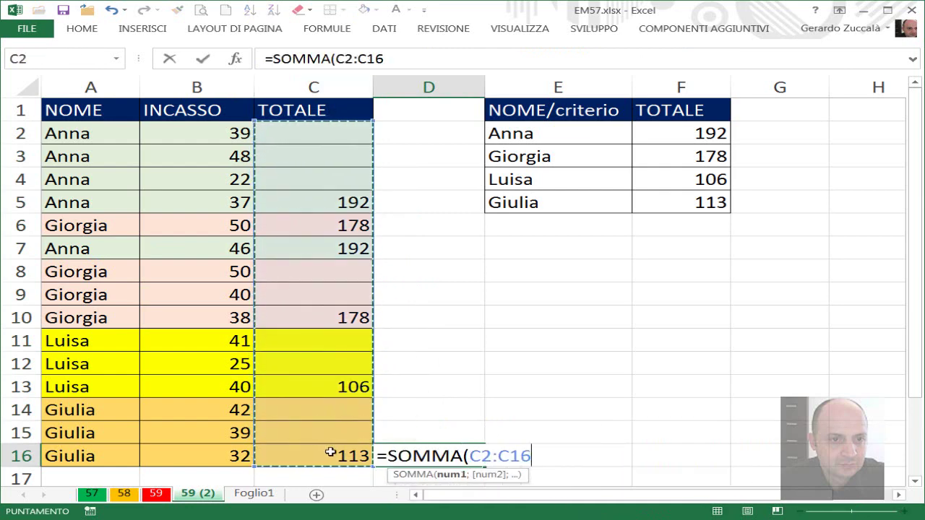
text())
key(ctrl+Return)
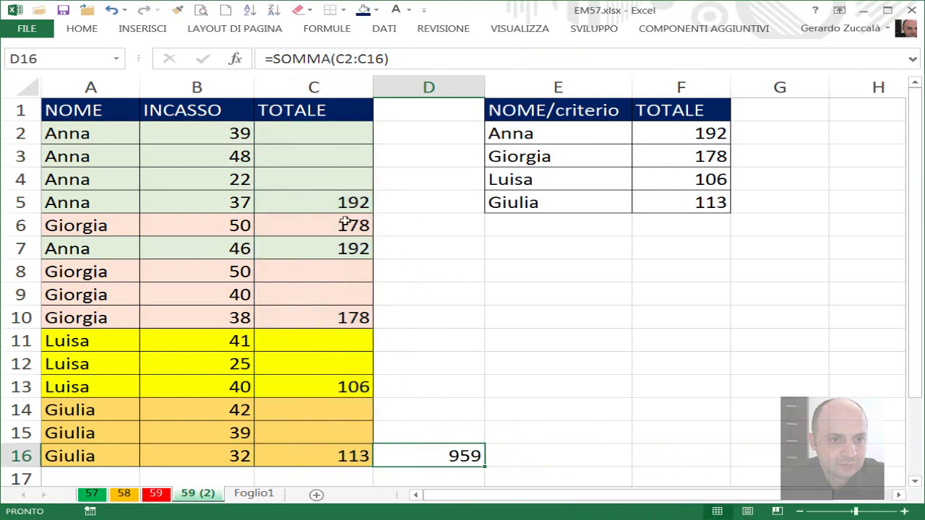
Clear C5's total so the check sum drops to 767, then review row 7 and C2
click(350, 206)
key(Delete)
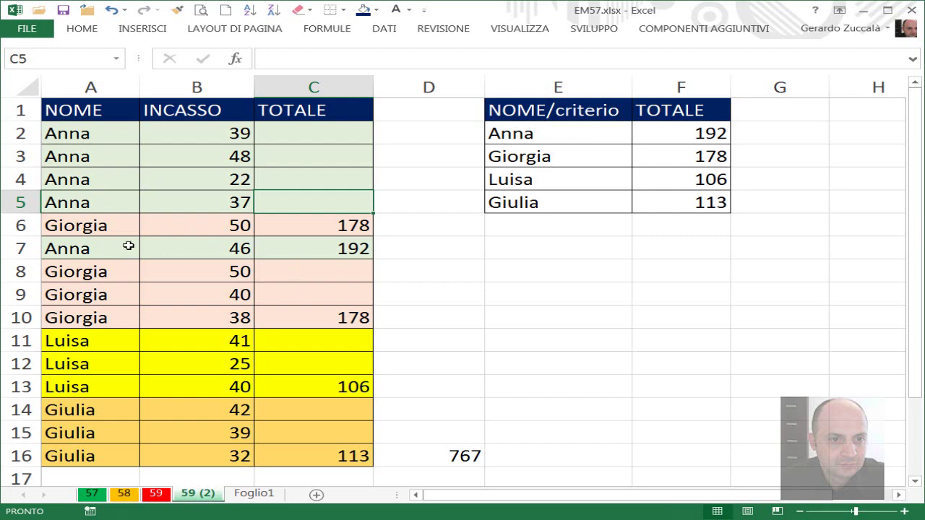
drag(105, 248, 320, 247)
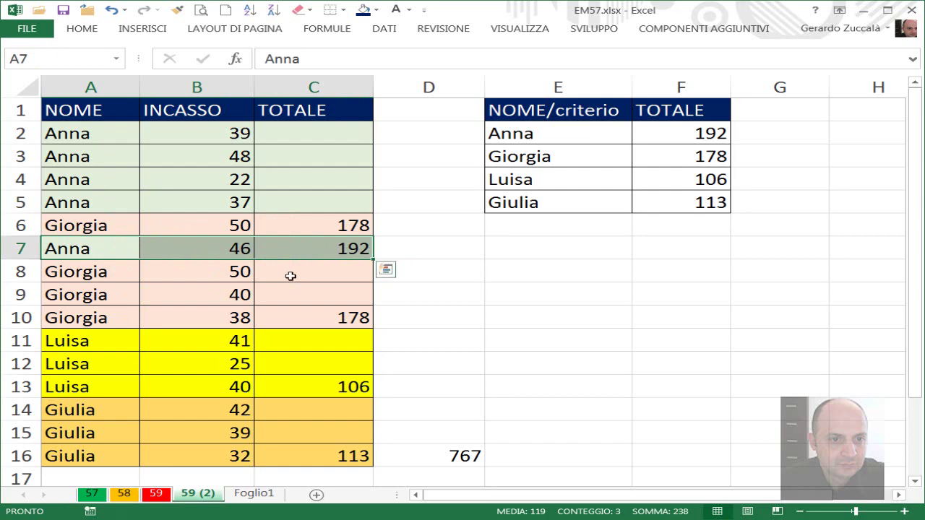
click(299, 132)
key(F2)
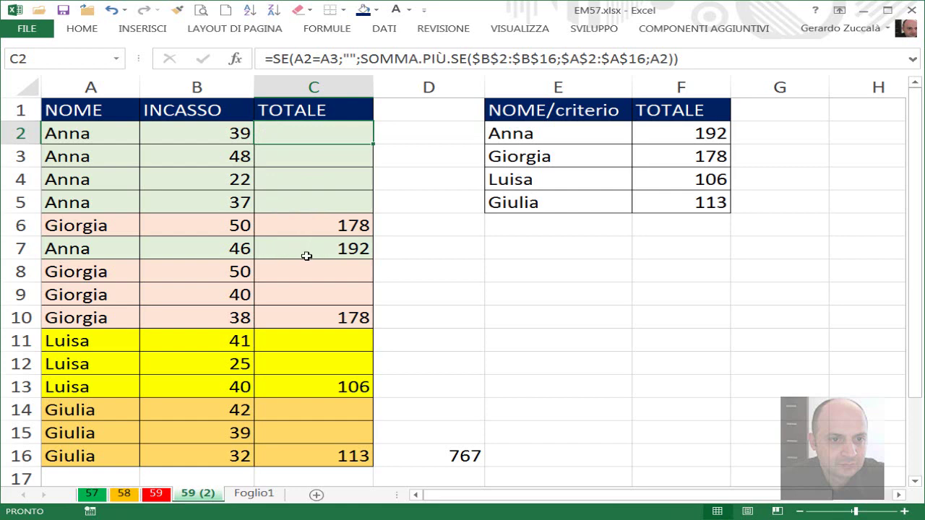
drag(78, 246, 310, 244)
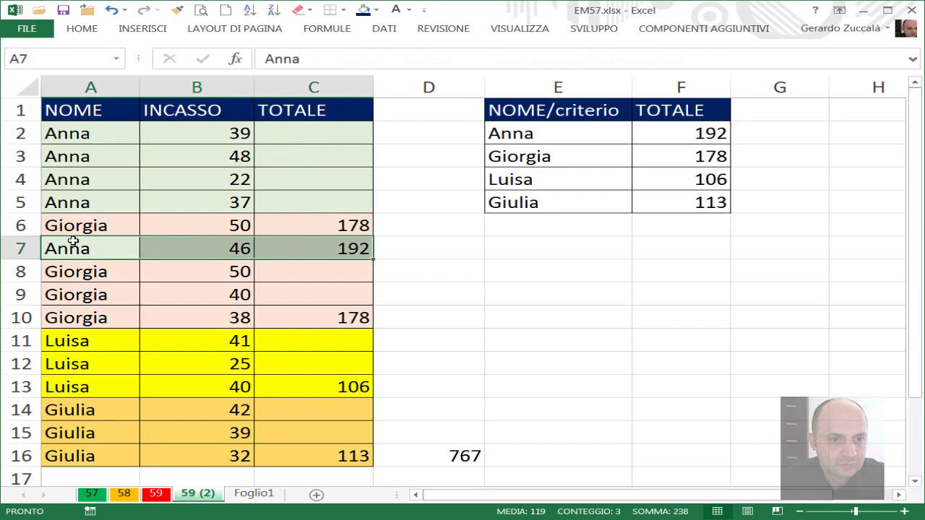
click(295, 252)
click(329, 137)
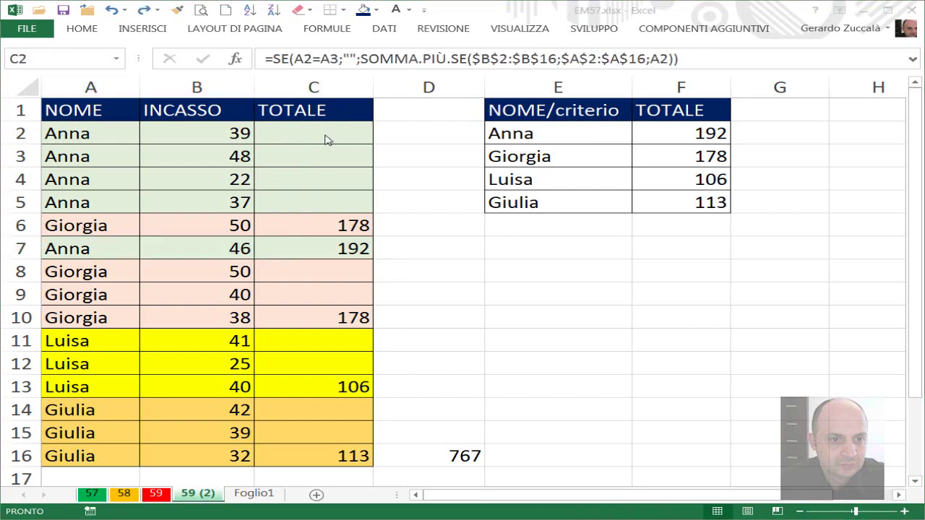
Remove the SE name-change condition so C2 holds plain =SOMMA.PIÙ.SE($B$2:$B$16;$A$2:$A$16;A2)
key(F2)
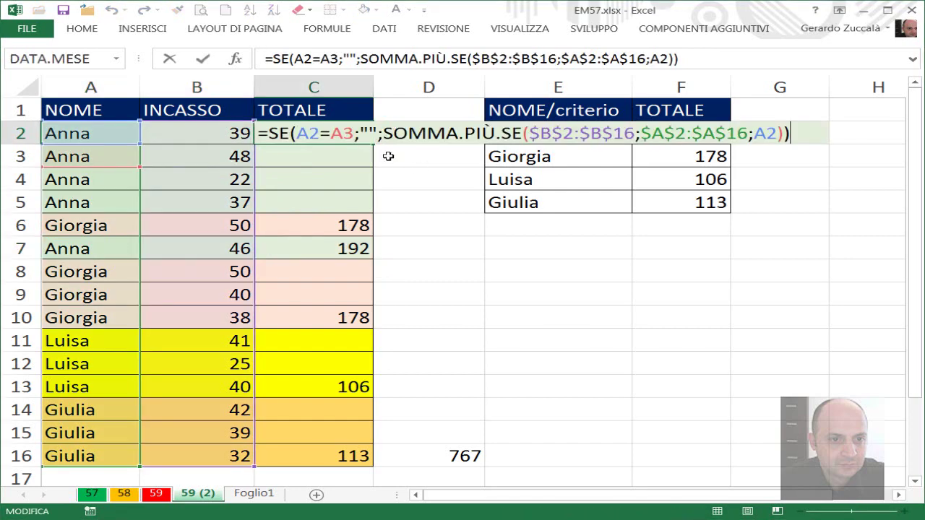
drag(383, 135, 267, 135)
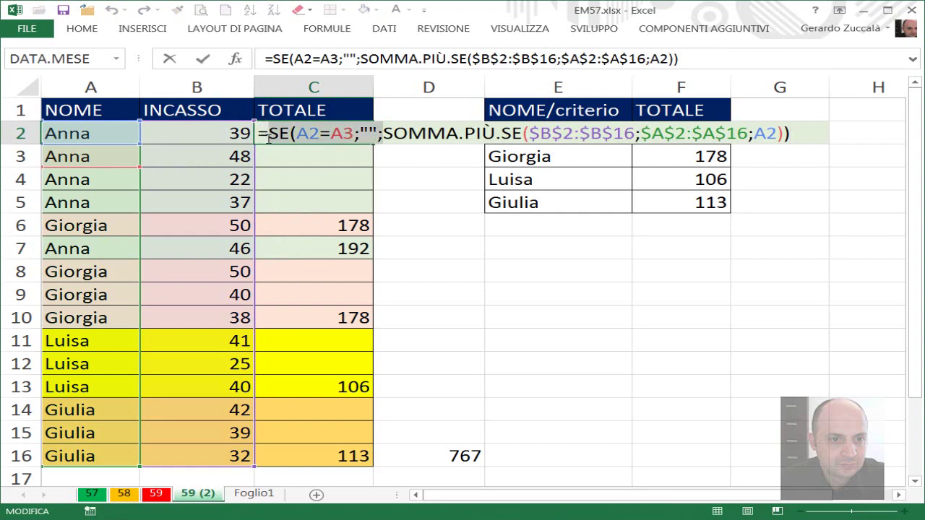
key(Delete)
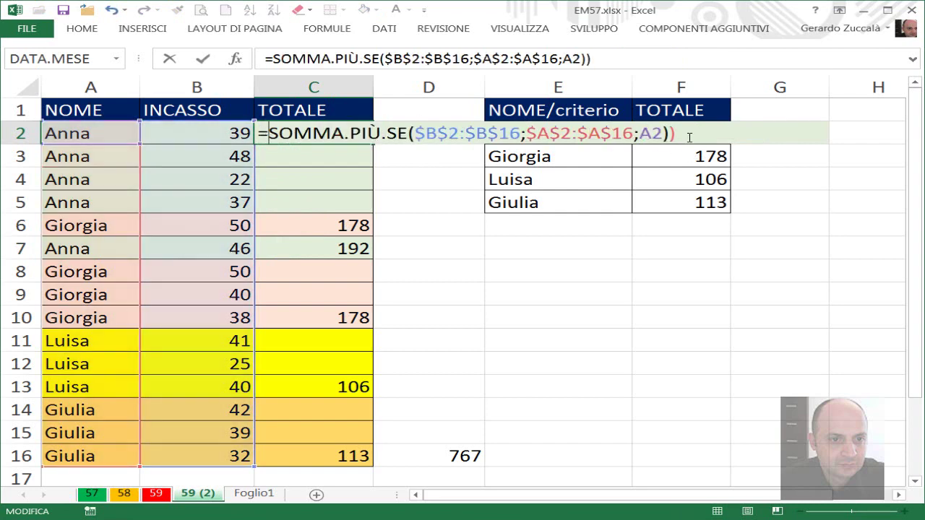
key(ctrl+Return)
Fill the simplified formula down to C16 and reopen C2's formula for editing
drag(372, 145, 342, 460)
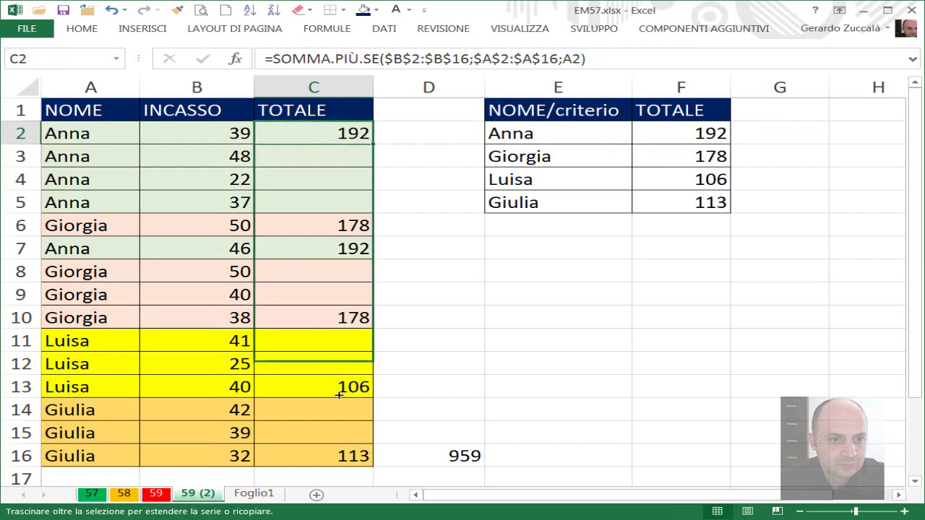
click(343, 134)
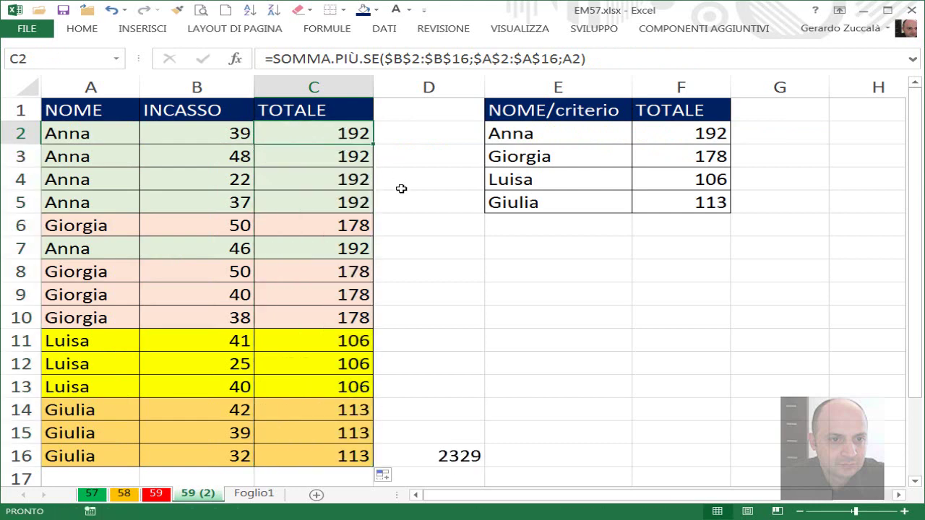
key(F2)
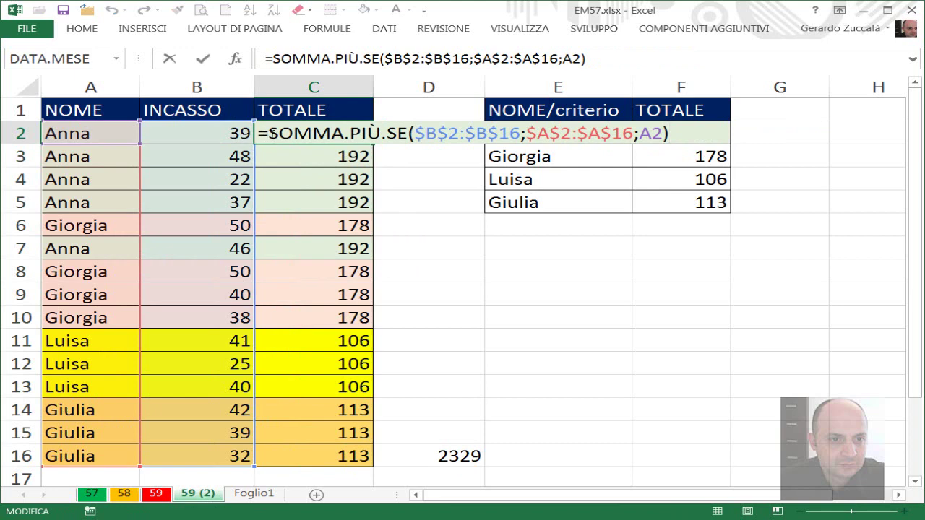
Start an SE wrapper in C2 with the full-list count CONTA.SE($A$2:$A$16;A2)
text(se()
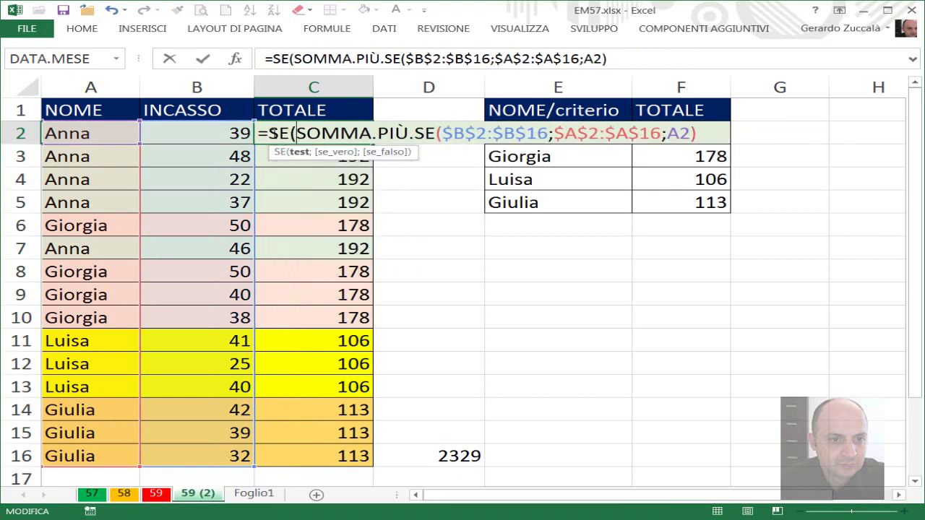
drag(396, 156, 404, 174)
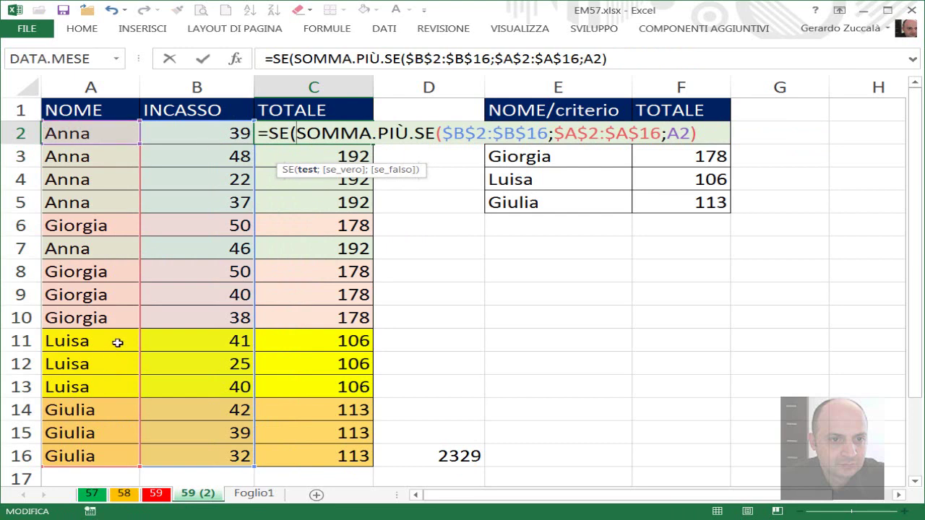
text(con)
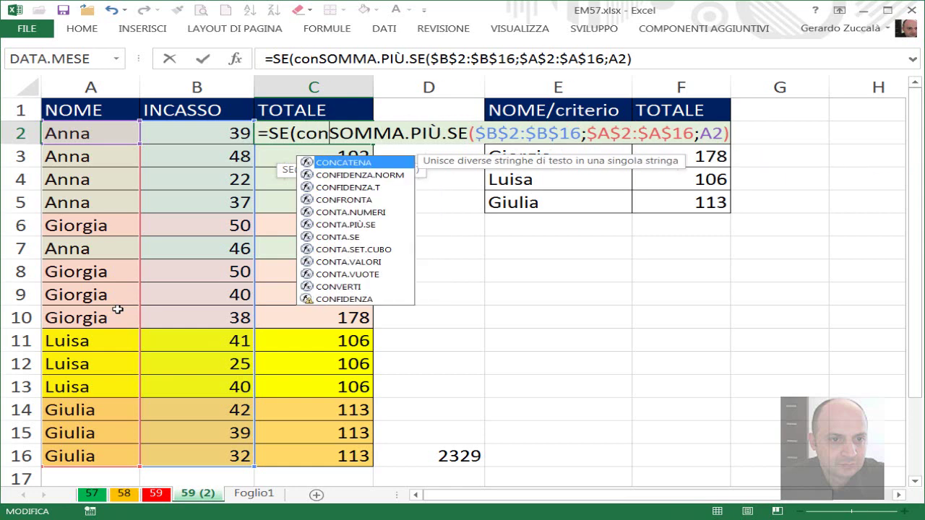
text(ta)
key(Down)
key(Down)
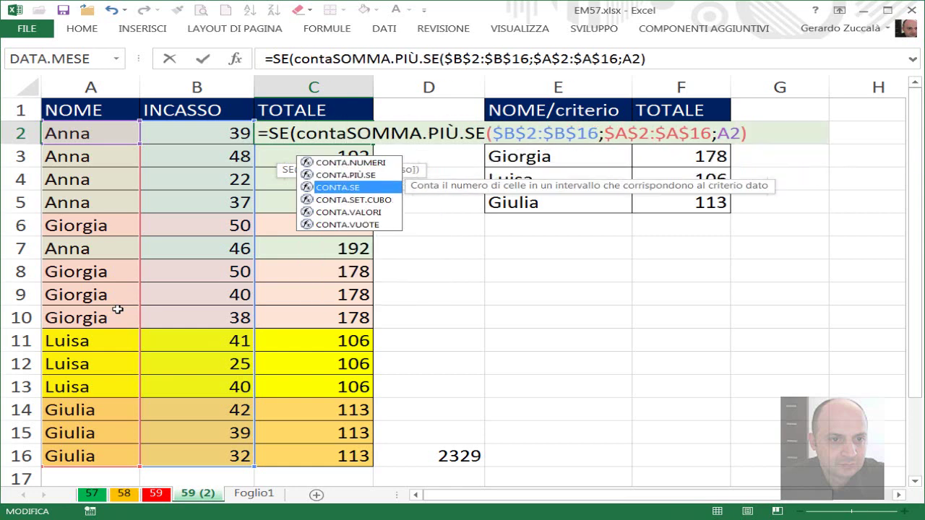
key(Tab)
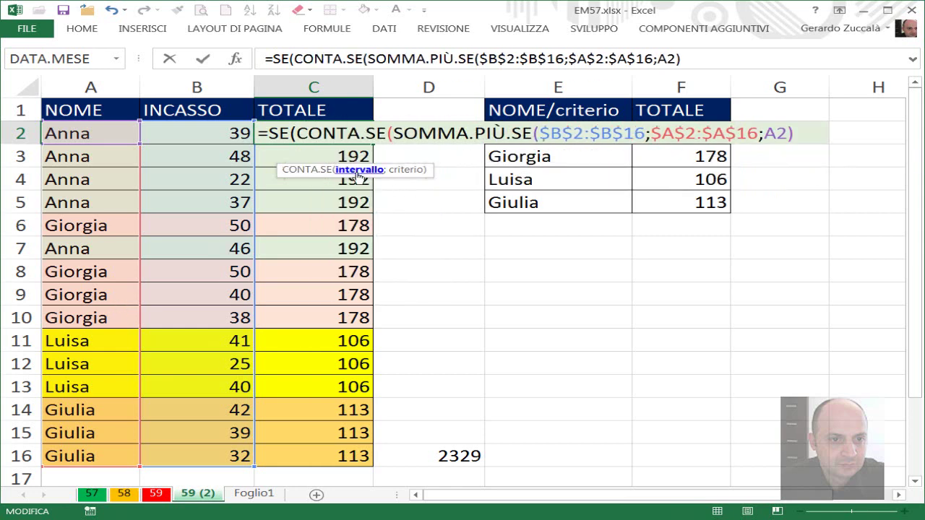
drag(112, 132, 77, 455)
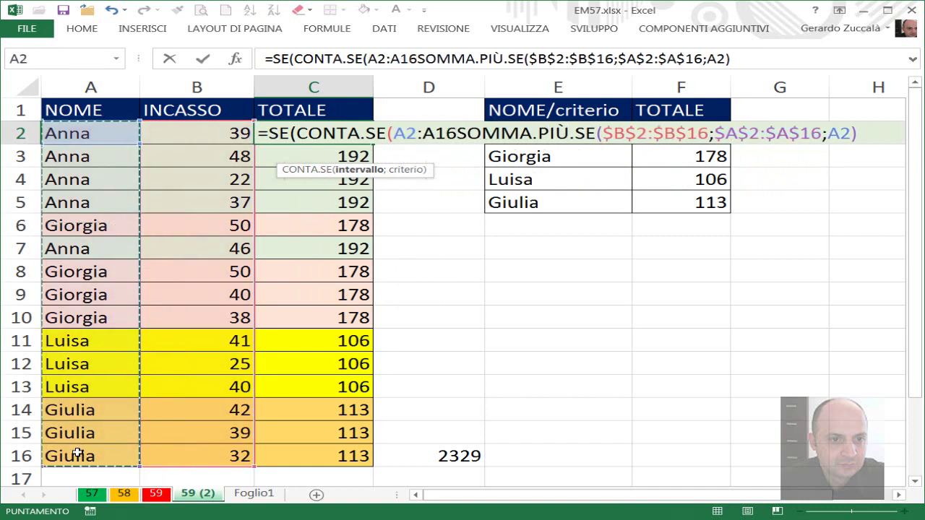
key(F4)
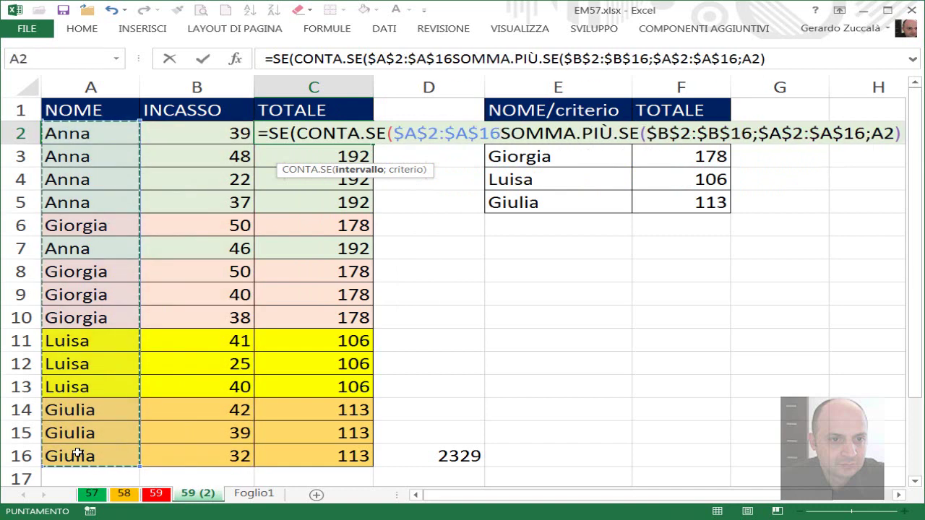
text(;)
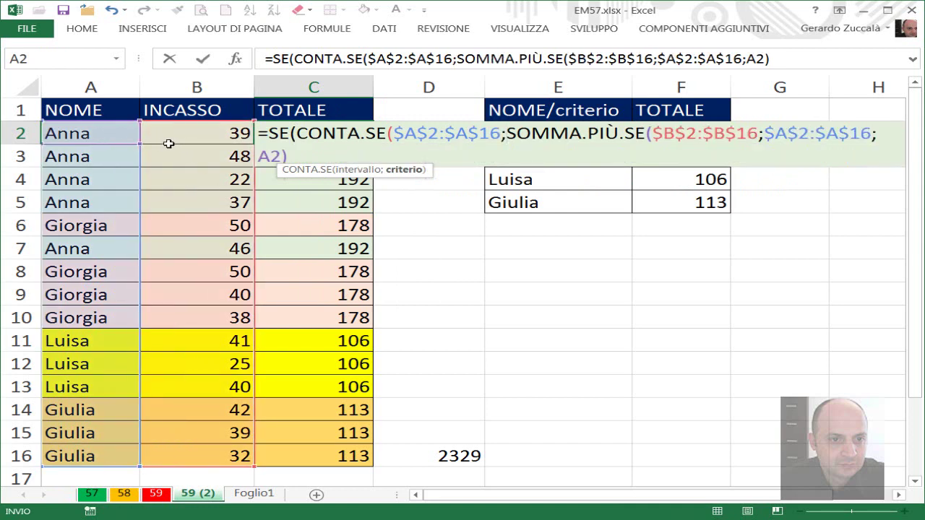
click(106, 133)
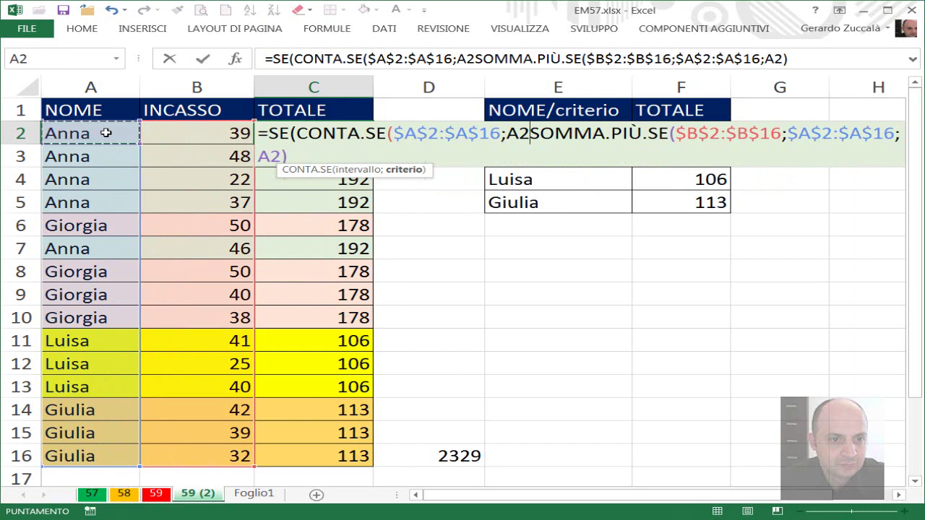
text())
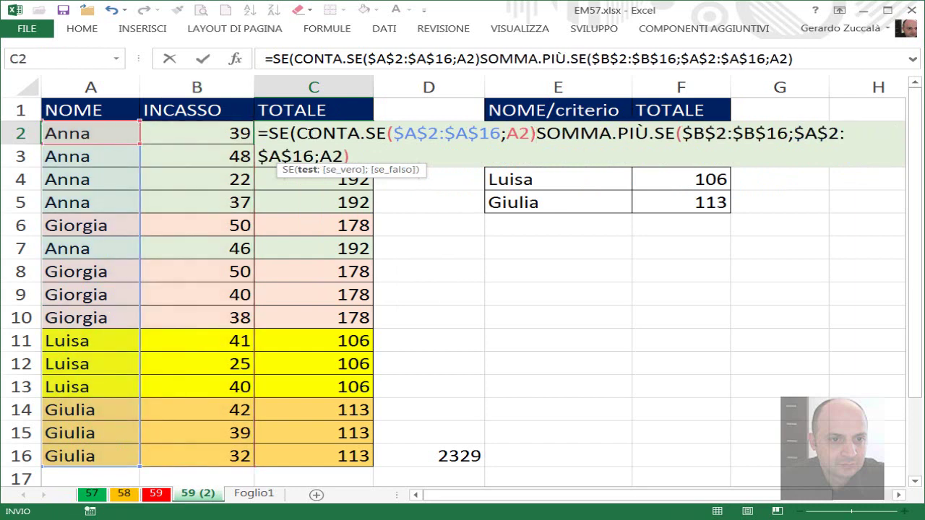
drag(299, 133, 536, 134)
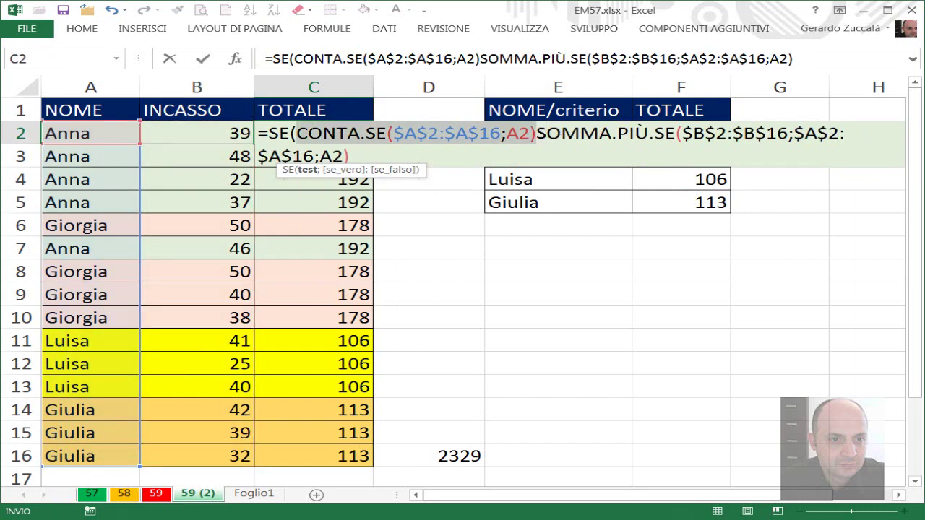
text(5)
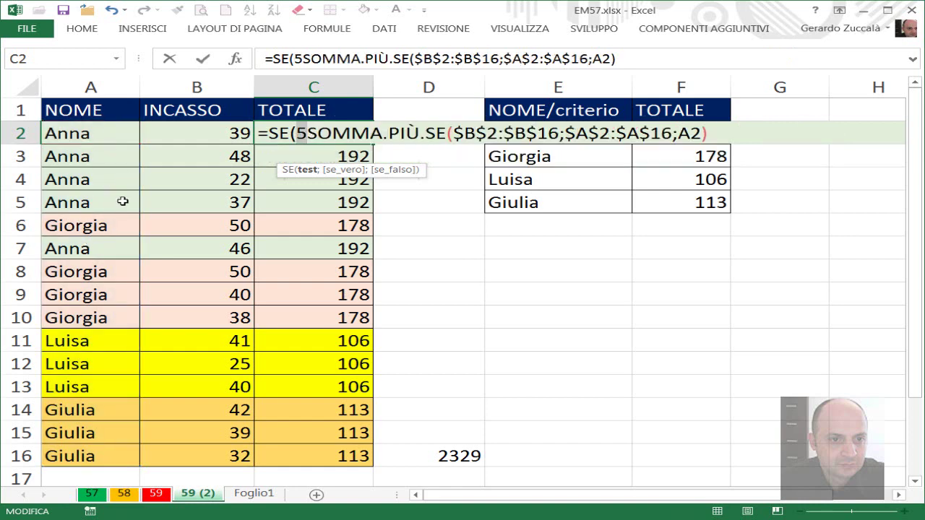
key(ctrl+z)
Compare that count with the running count =CONTA.SE(A$2:A2;A2), locking only the start row
key(Right)
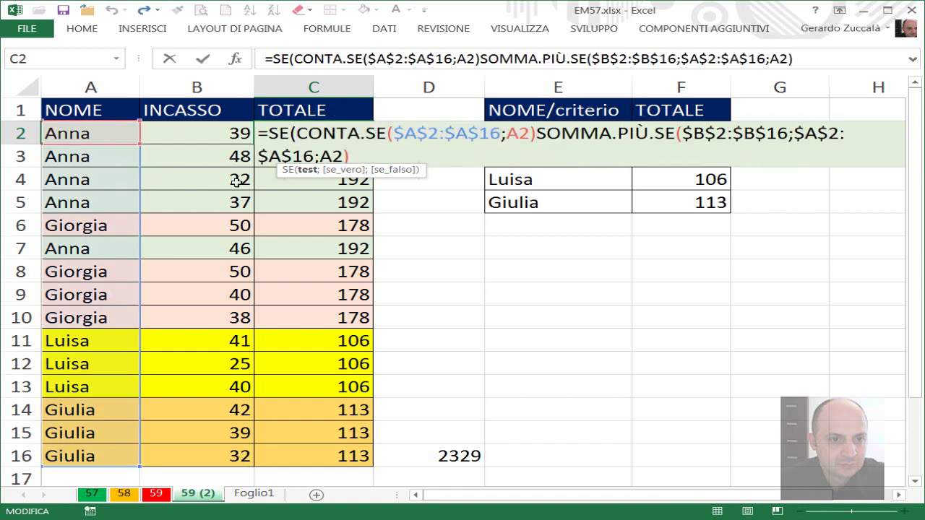
drag(419, 174, 610, 174)
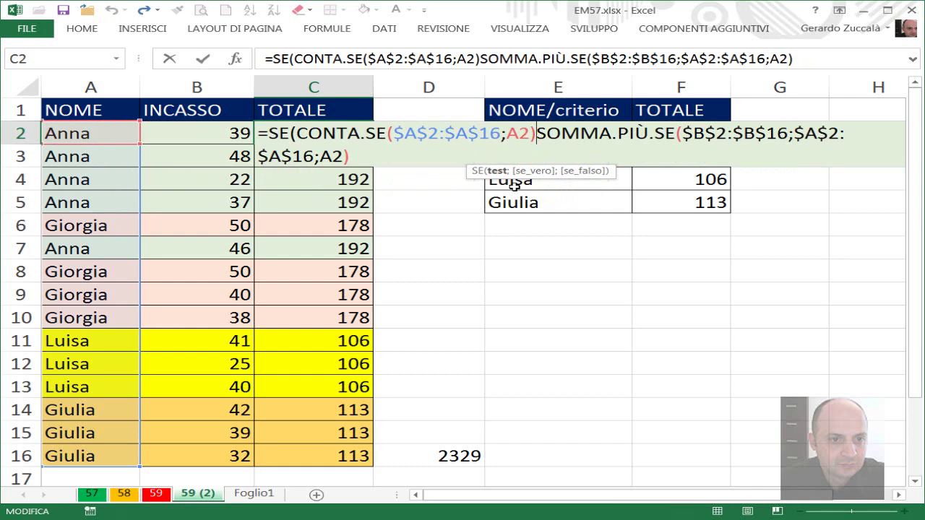
text(=)
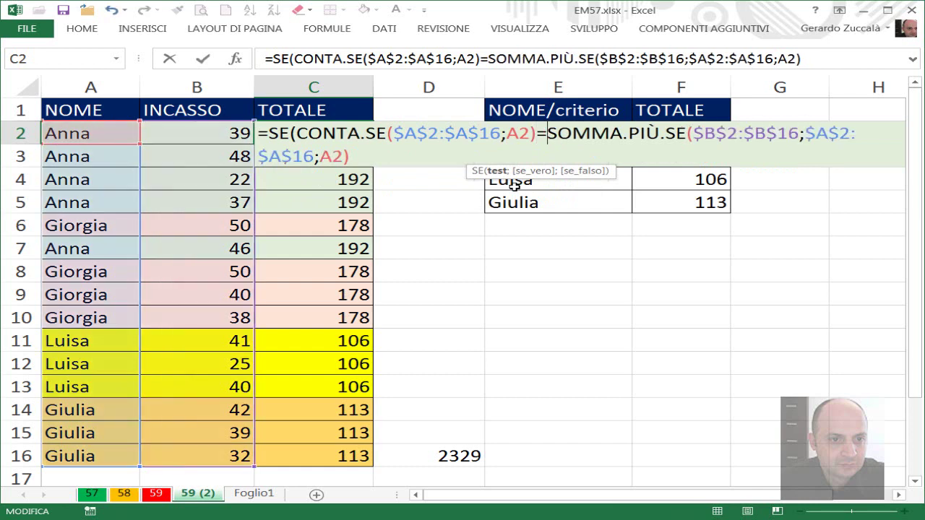
text(conta)
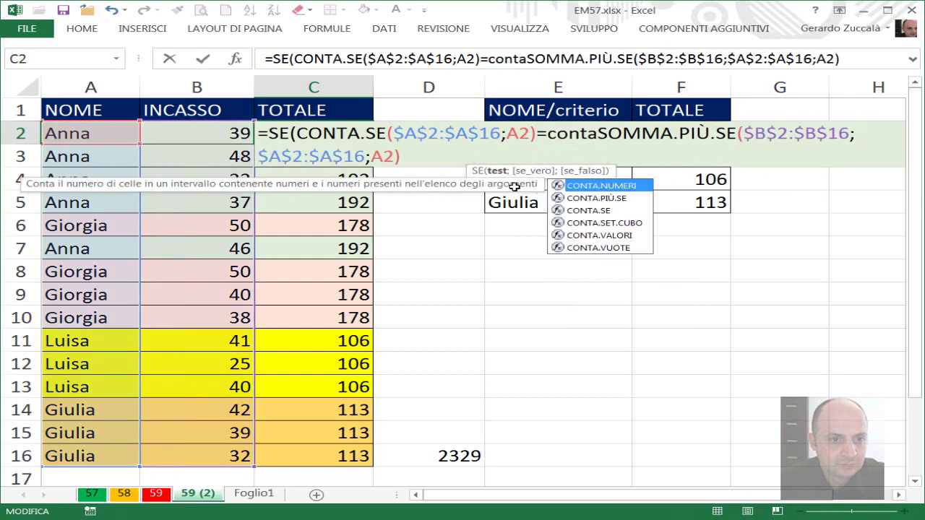
key(Down)
key(Down)
key(Tab)
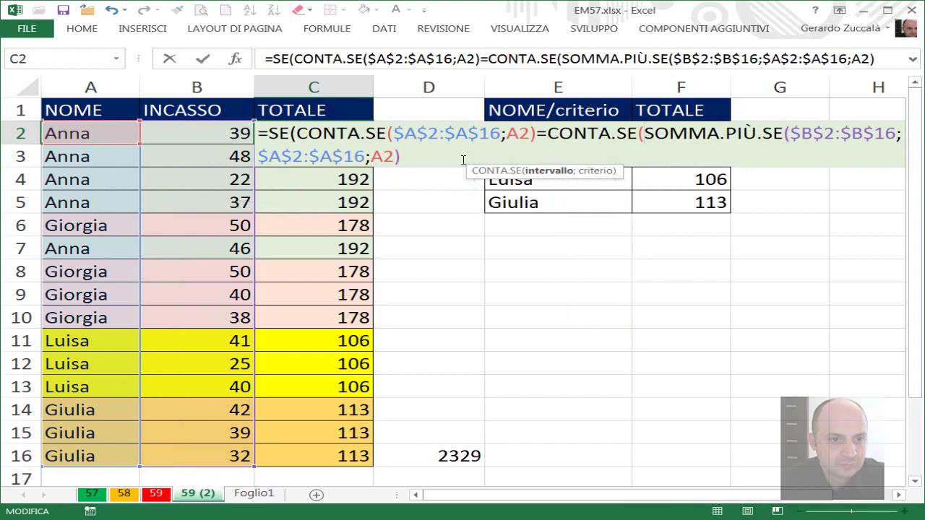
click(86, 131)
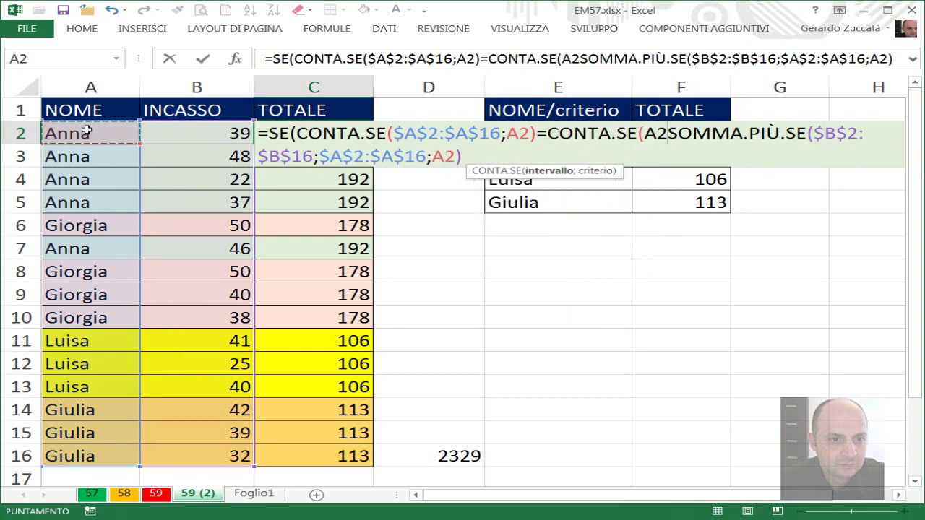
key(F8)
text(:A2a2)
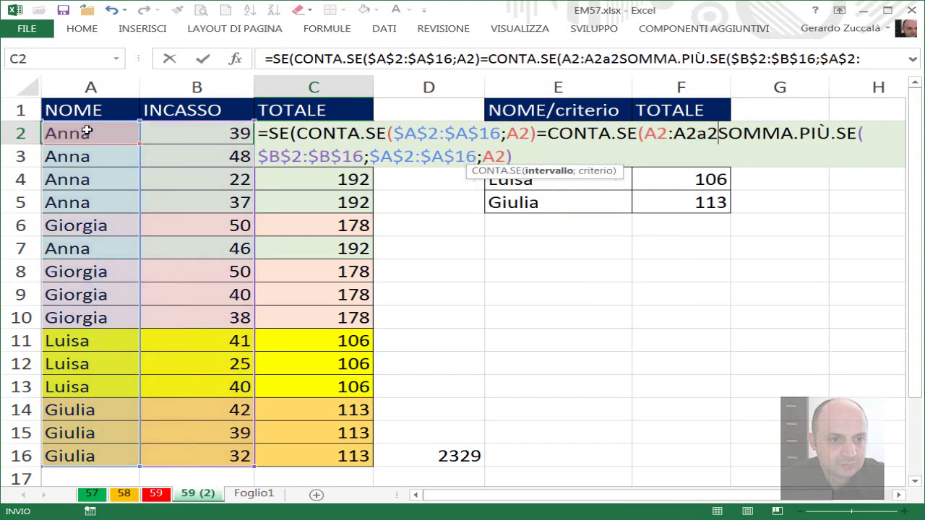
text(;a2)
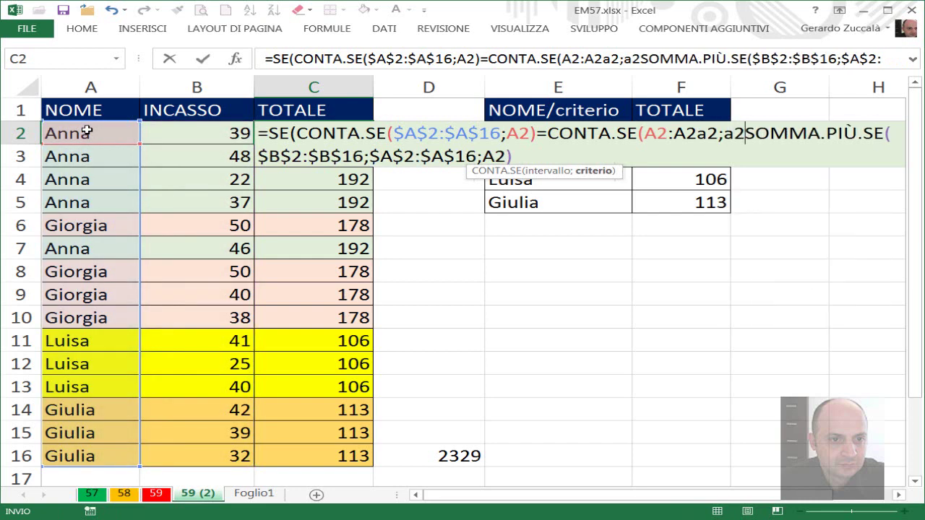
text())
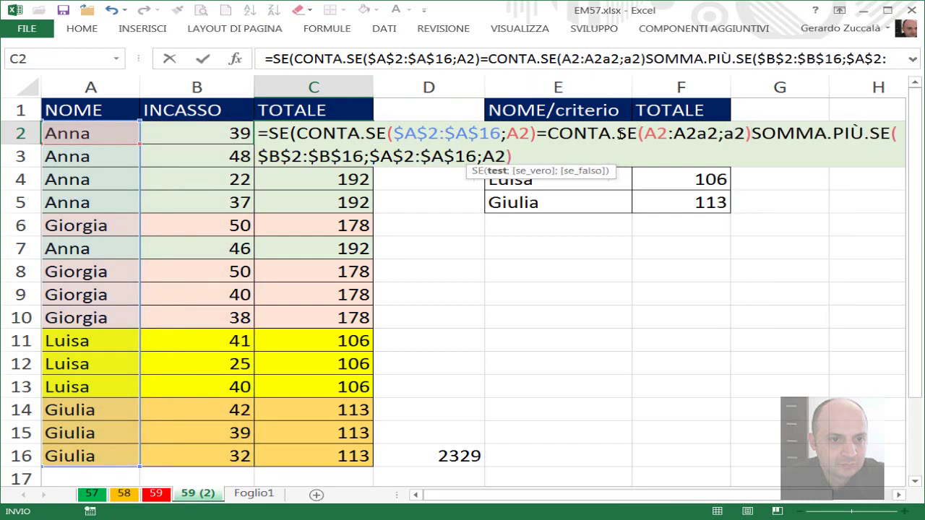
click(713, 133)
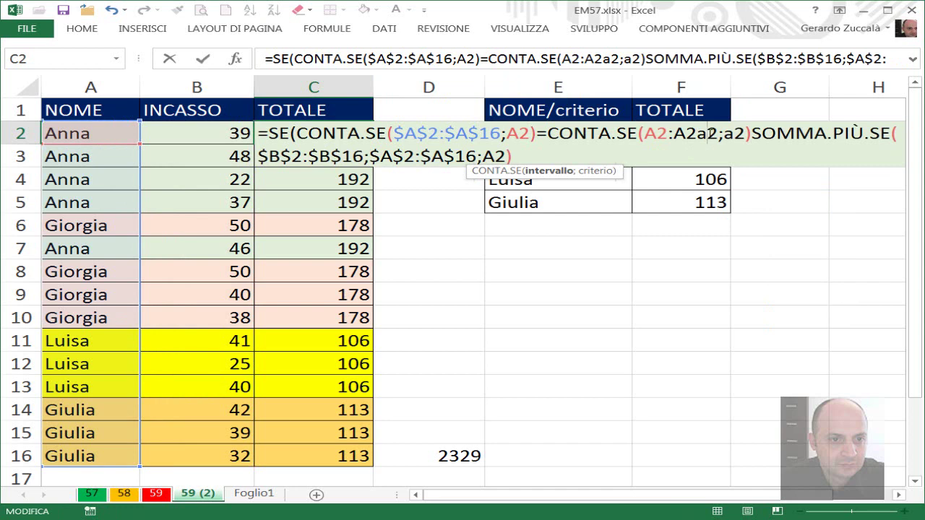
key(BackSpace)
key(BackSpace)
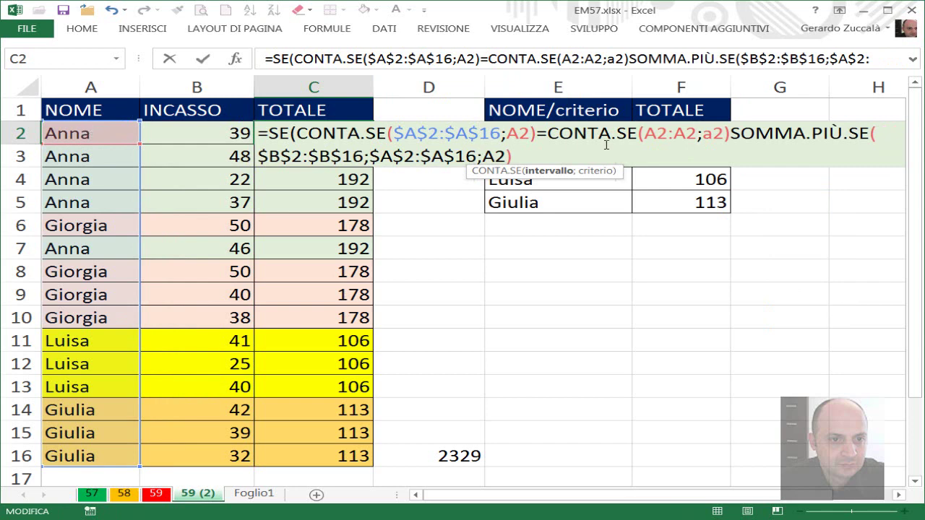
key(F4)
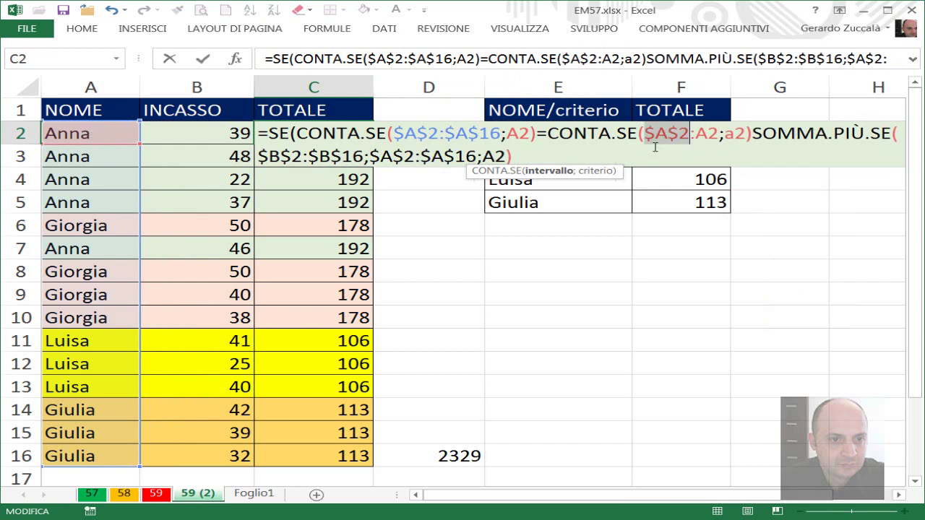
key(F4)
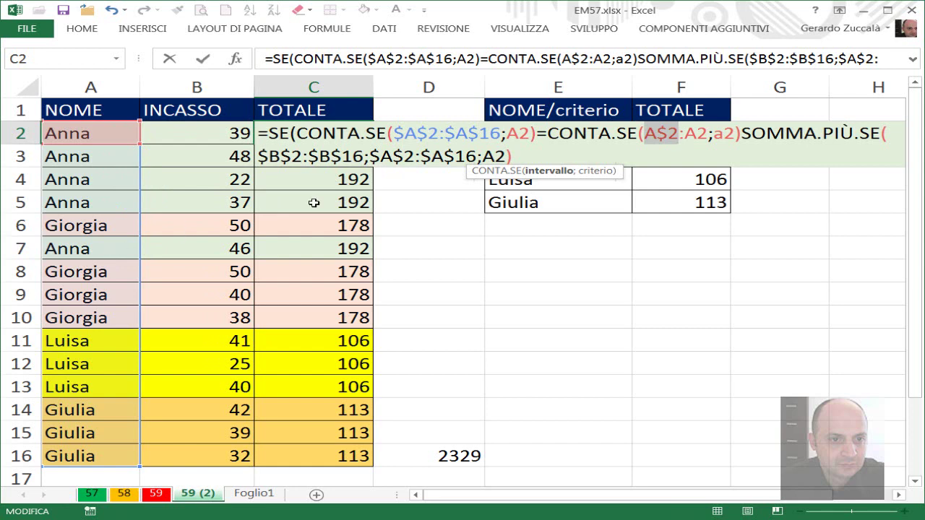
Make SOMMA.PIÙ.SE the true result (preview 192) and blank "" otherwise, then confirm
double_click(539, 133)
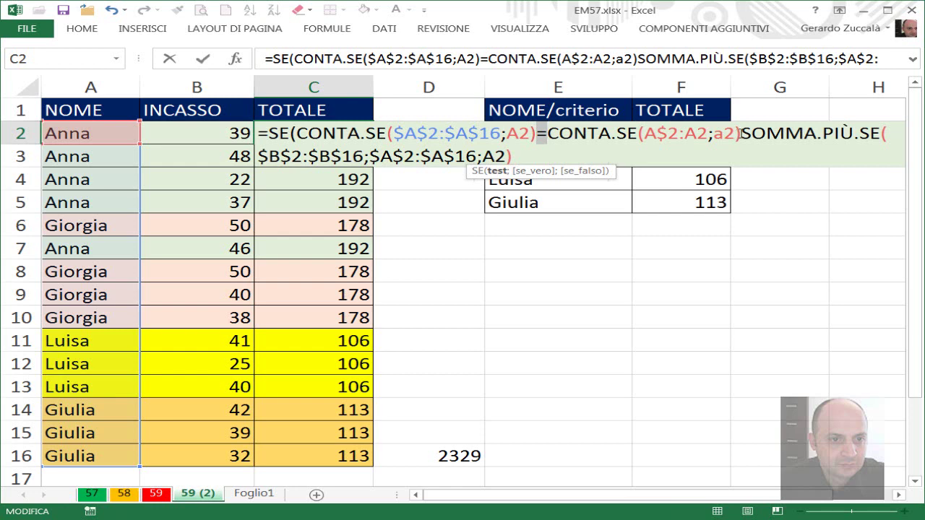
click(741, 133)
text(;)
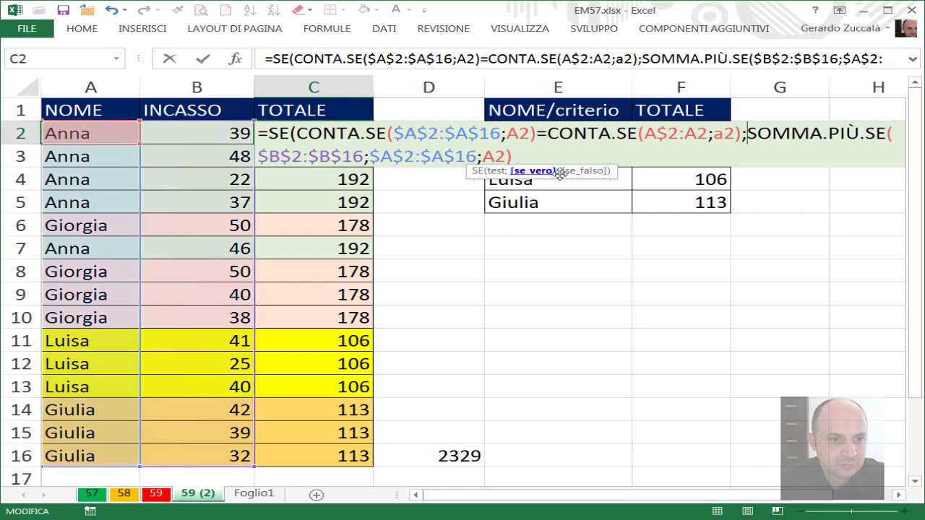
click(533, 172)
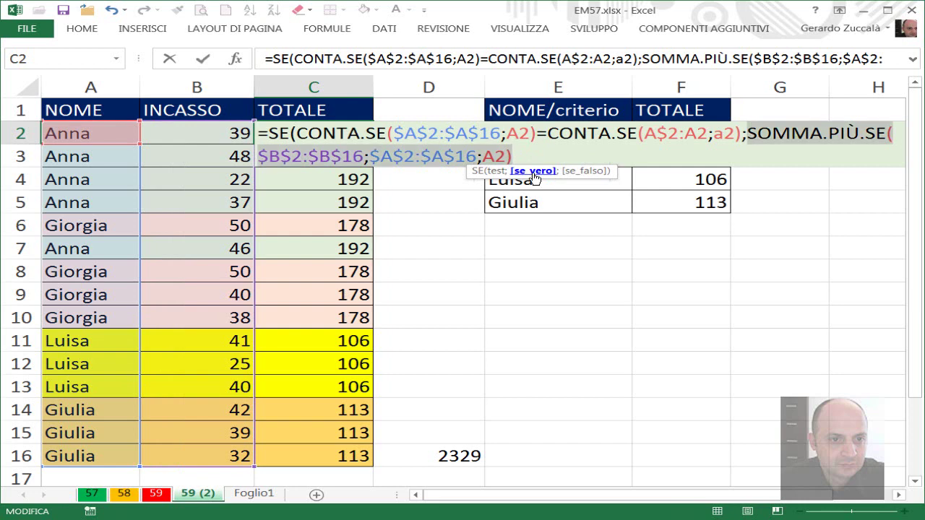
key(F9)
key(ctrl+z)
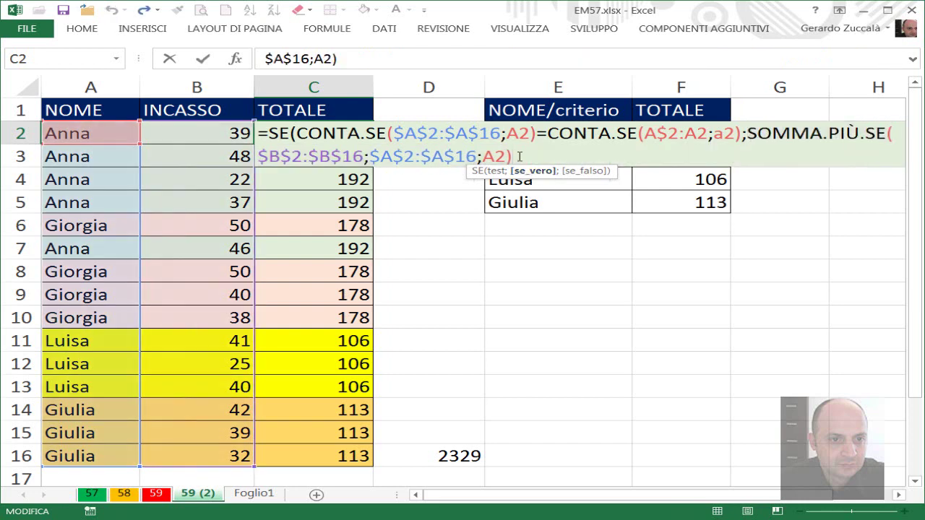
text(;)
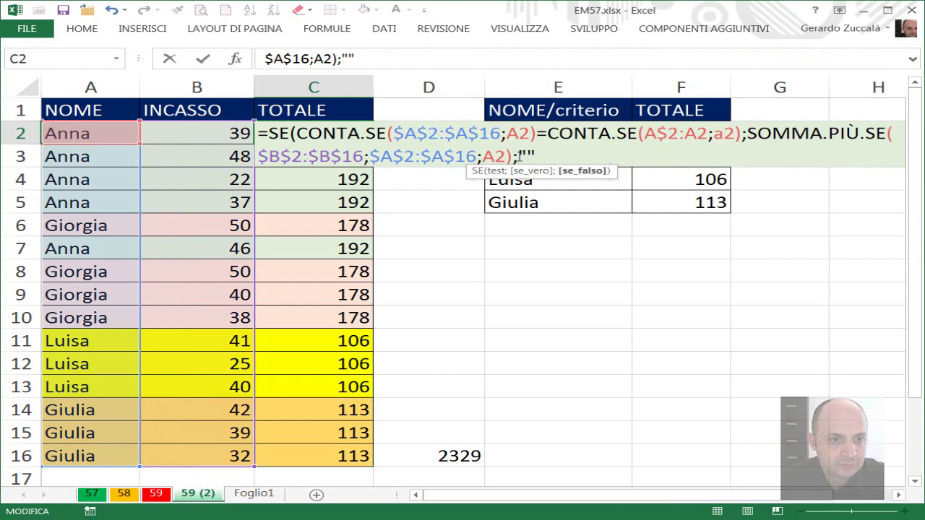
key(ctrl+Return)
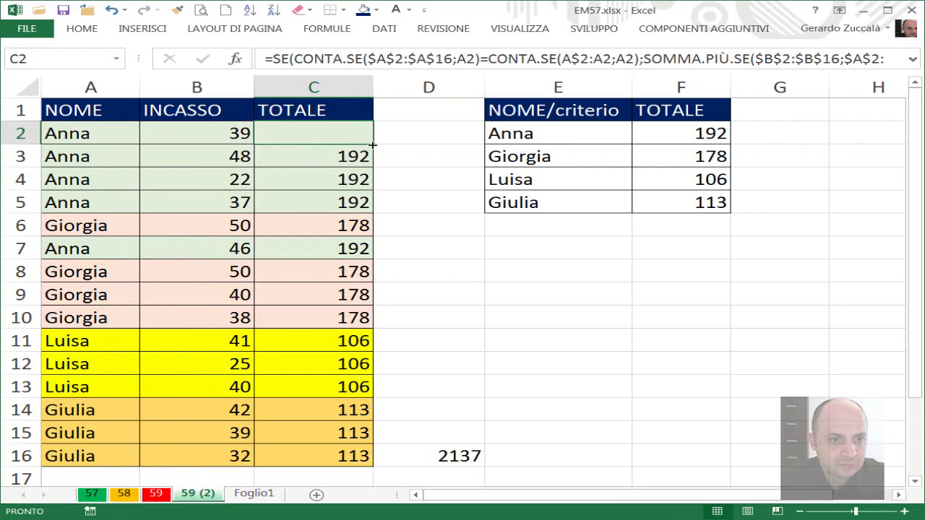
drag(373, 144, 388, 463)
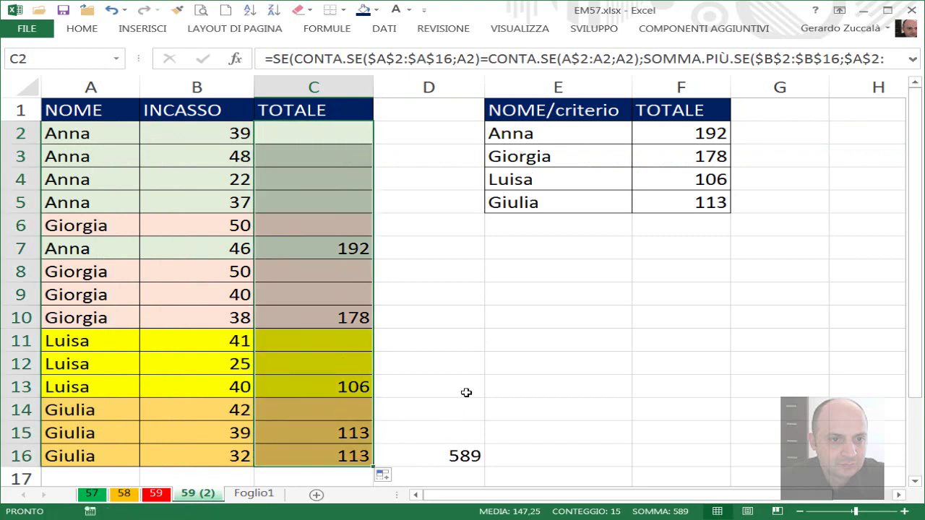
click(502, 361)
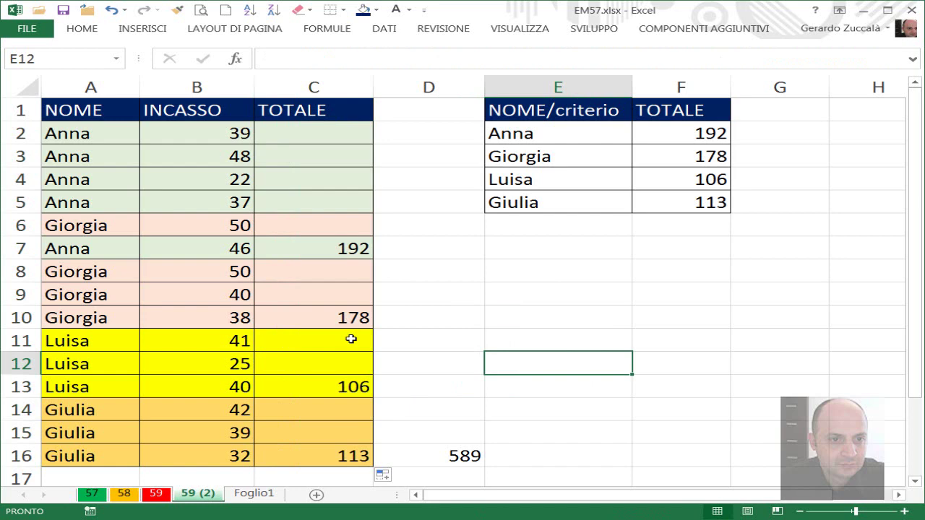
click(329, 253)
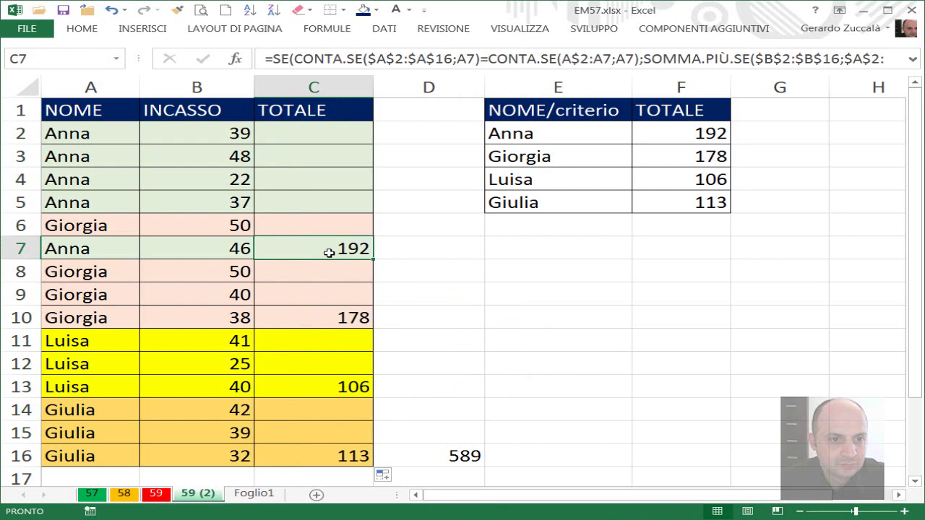
click(74, 272)
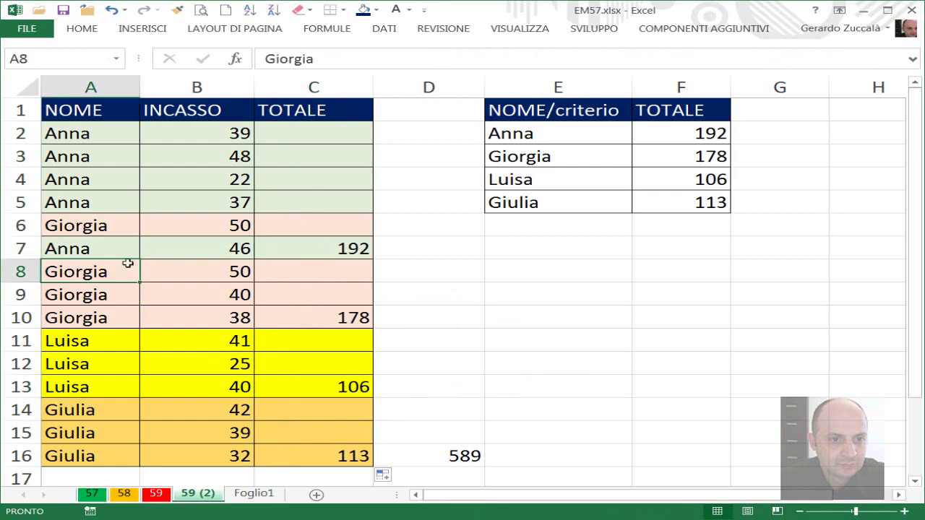
click(101, 319)
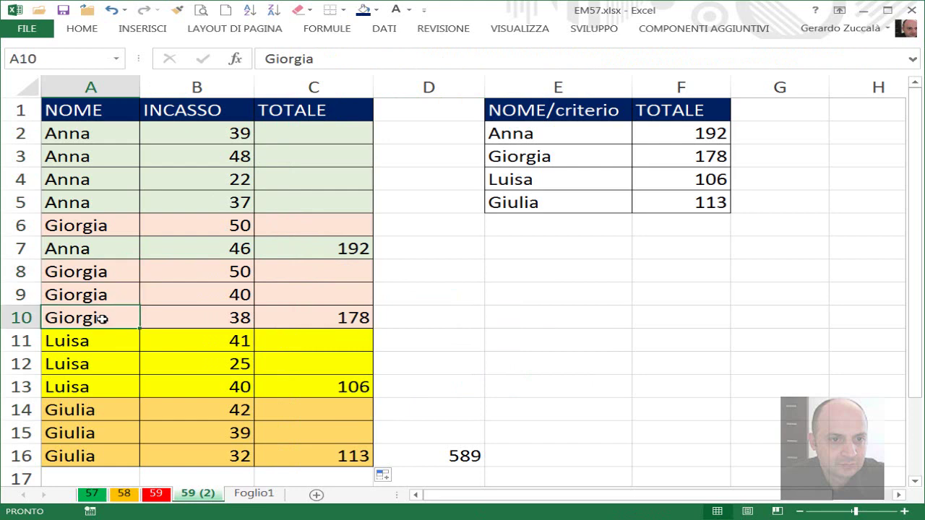
text(anna)
key(ctrl+Return)
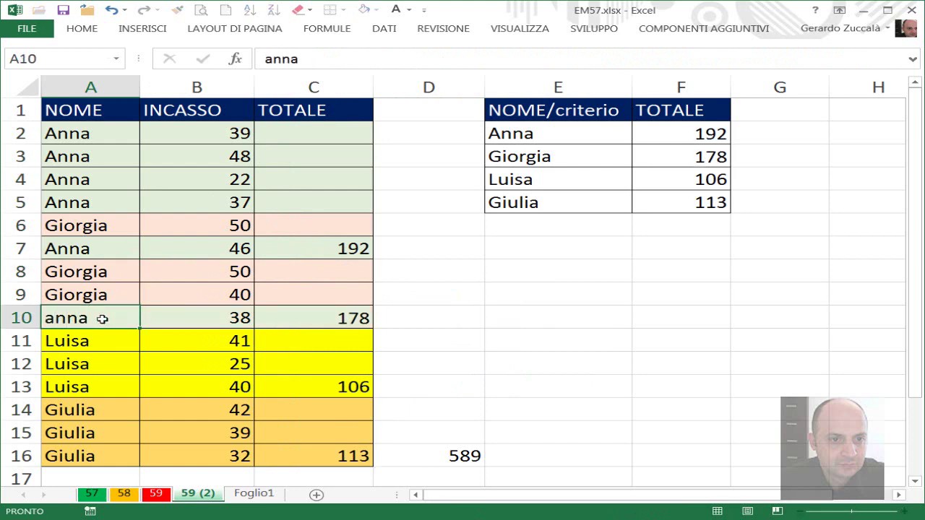
key(Return)
click(301, 316)
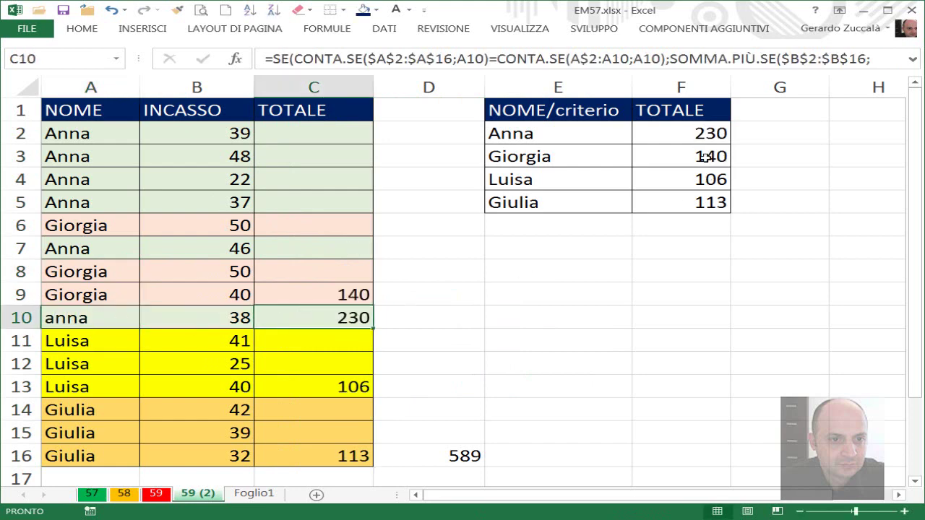
click(695, 138)
click(342, 318)
click(91, 454)
drag(94, 339, 101, 388)
click(321, 386)
click(97, 450)
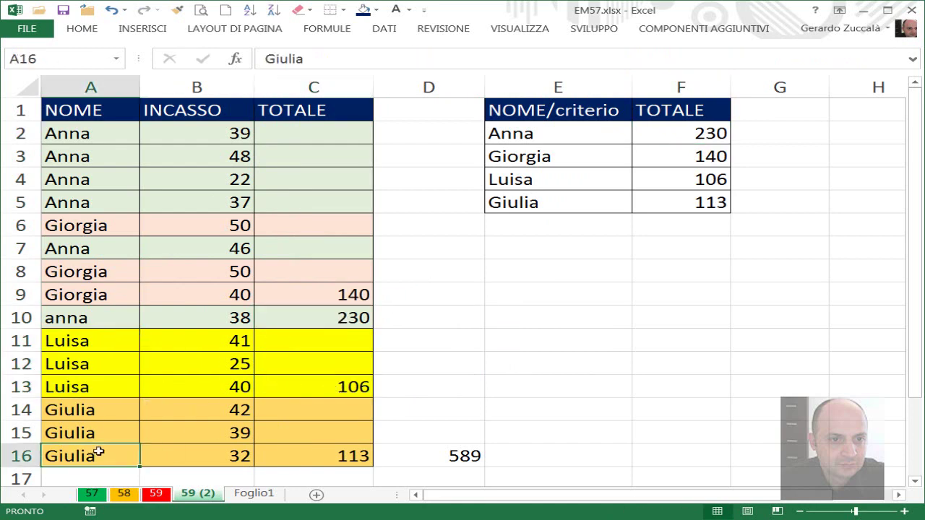
text(lui)
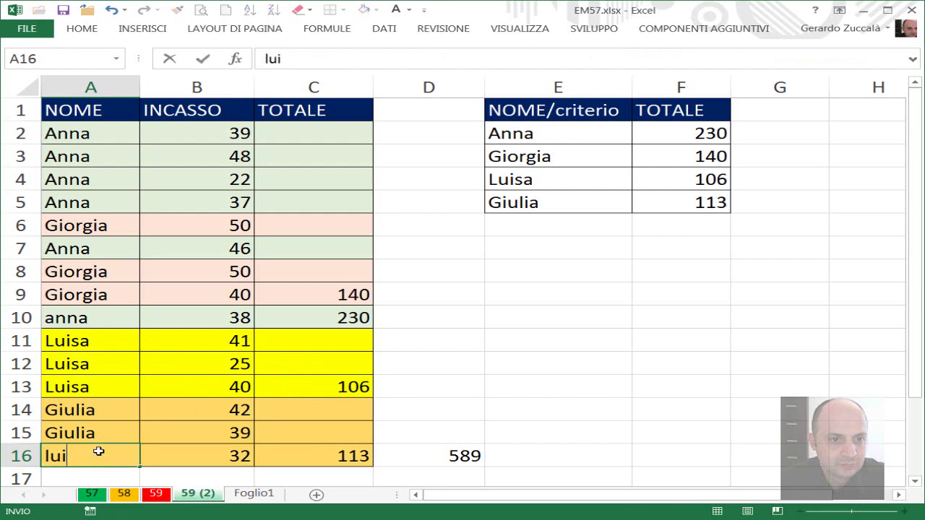
text(sa)
key(Tab)
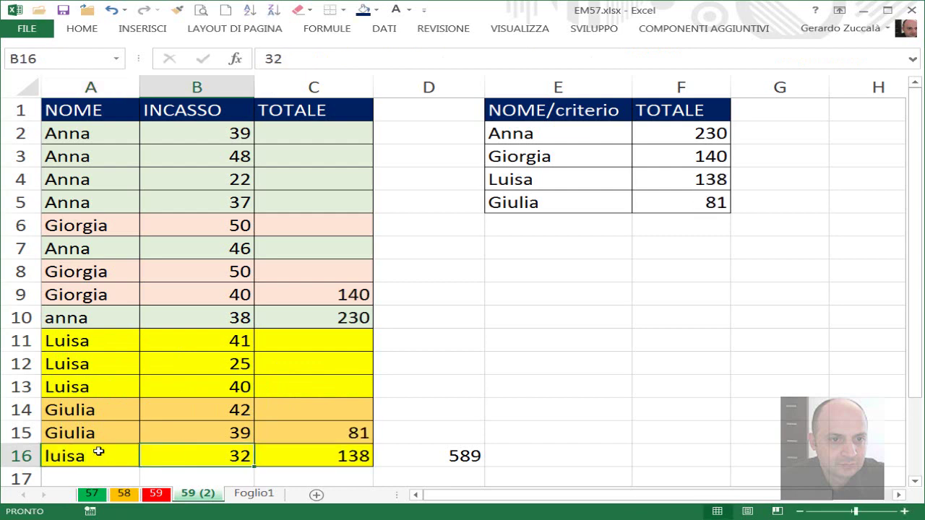
key(ctrl+z)
key(ctrl+z)
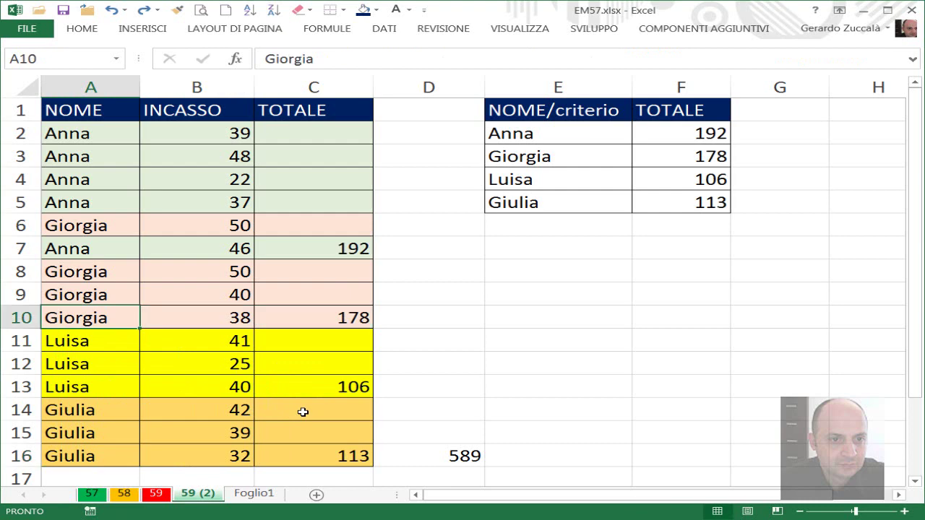
Open Valuta formula from the Formule tab for Anna's total in C7
click(558, 294)
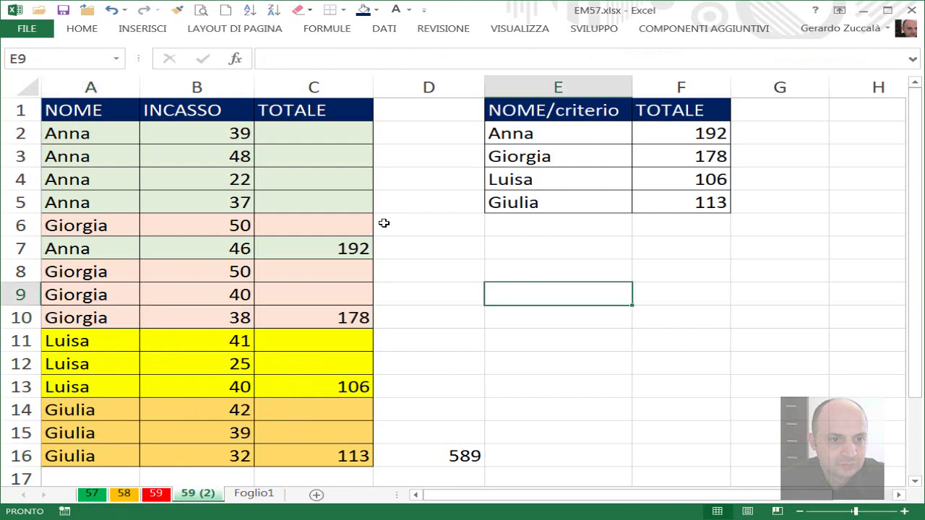
click(334, 246)
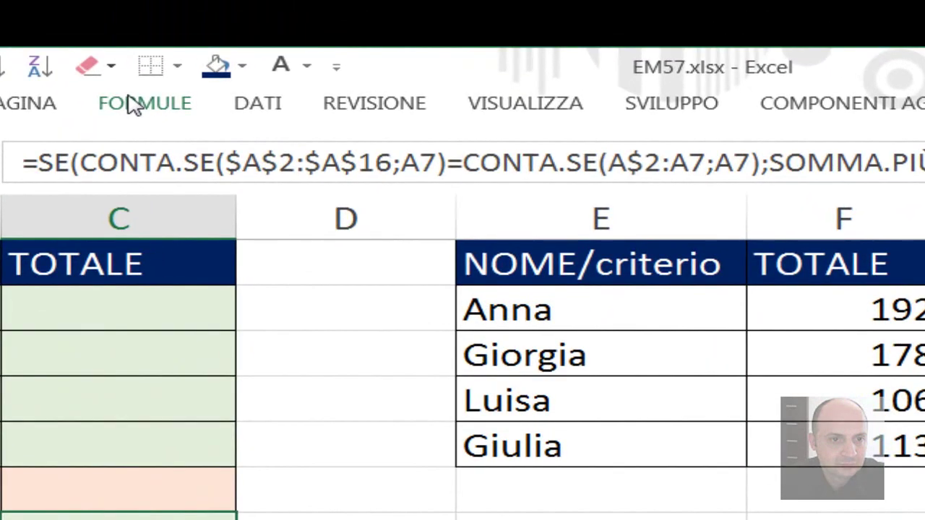
click(328, 28)
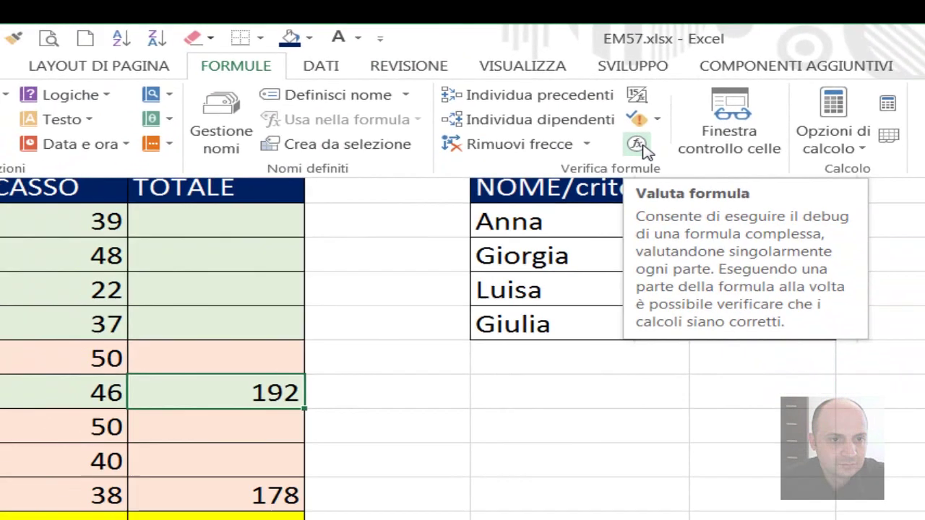
click(601, 89)
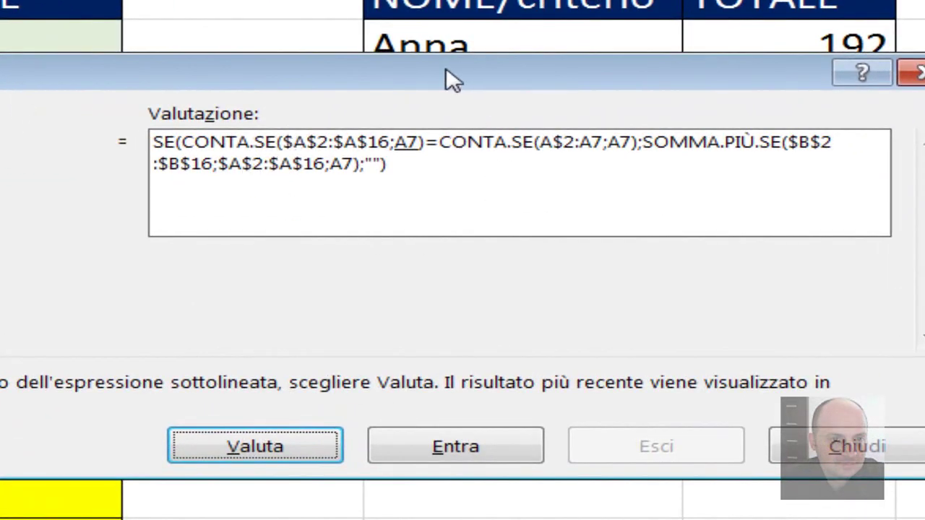
drag(448, 79, 362, 94)
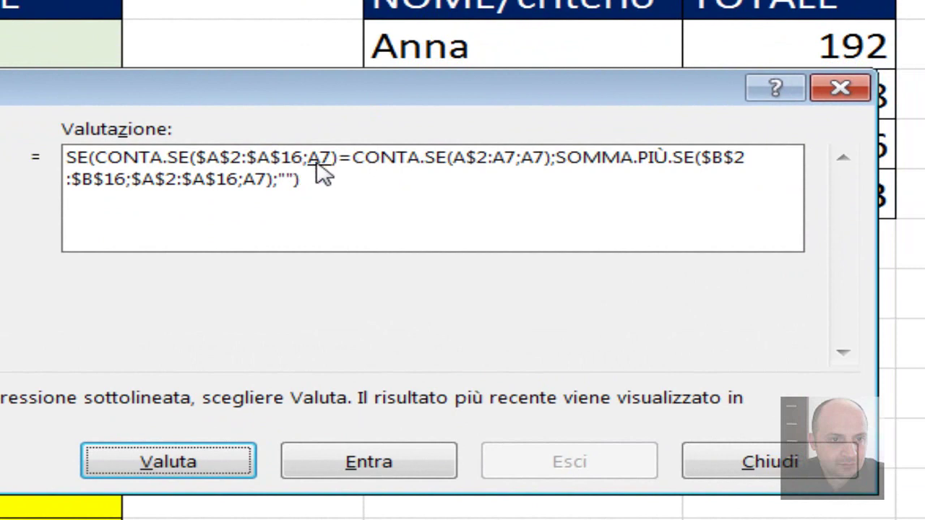
Evaluate the counts 5=5 to VERO, then Anna's summed INCASSO to 192
click(168, 461)
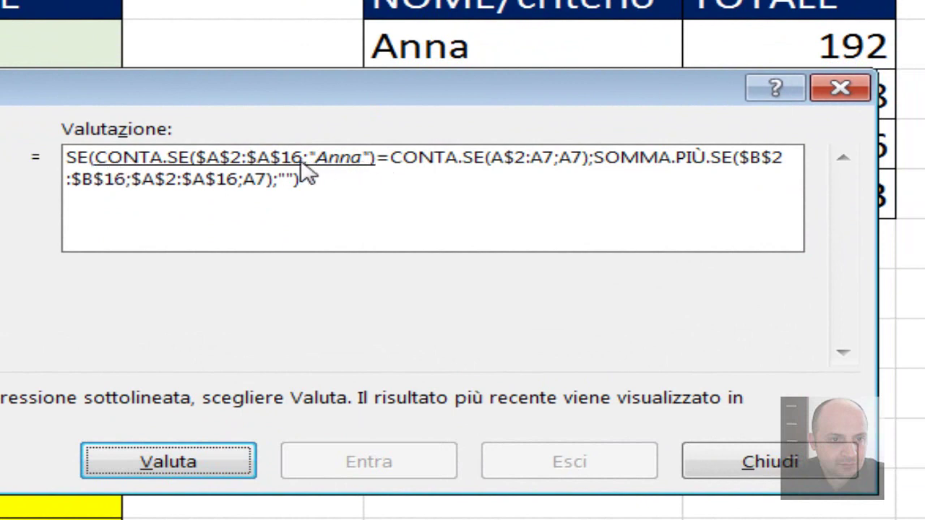
click(168, 463)
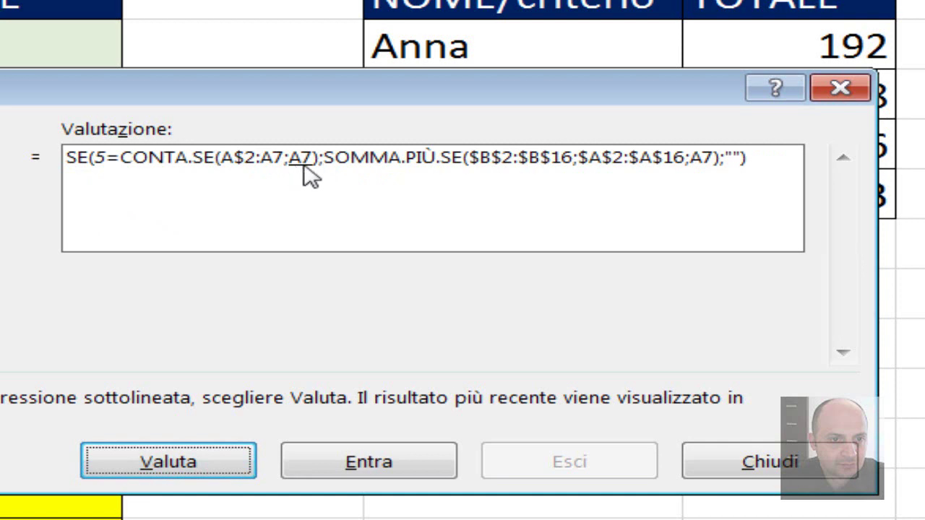
click(207, 462)
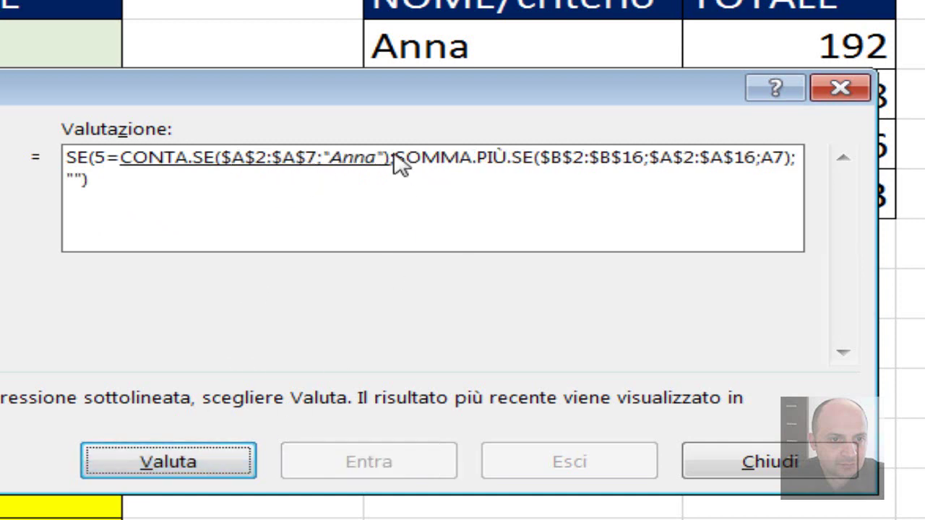
click(196, 463)
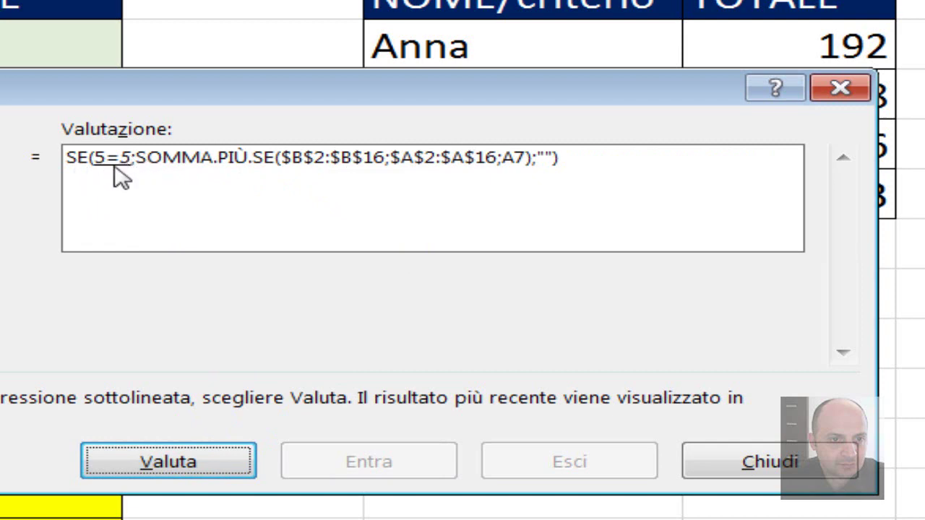
click(167, 463)
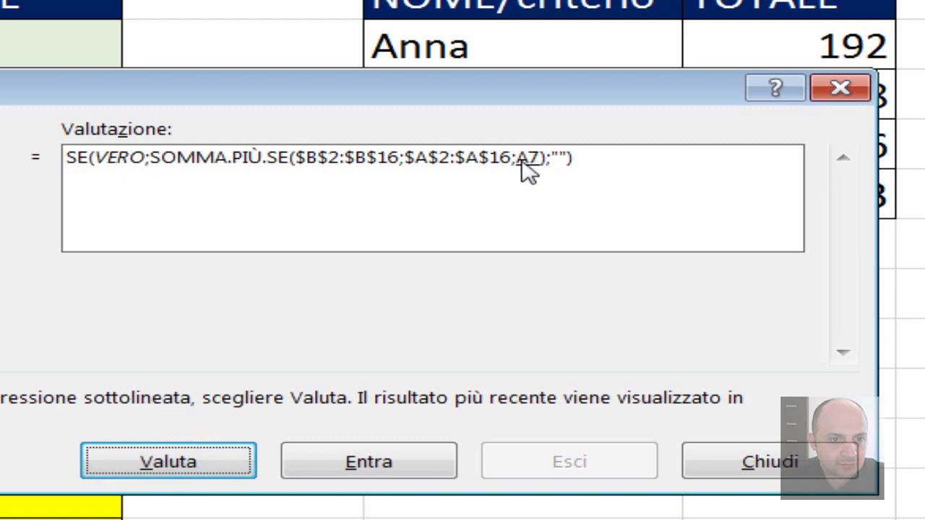
click(195, 466)
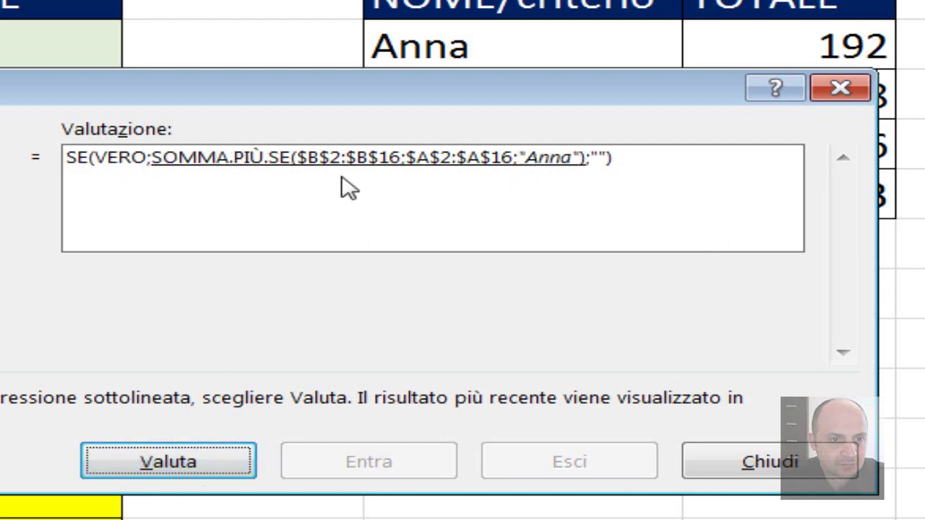
click(181, 455)
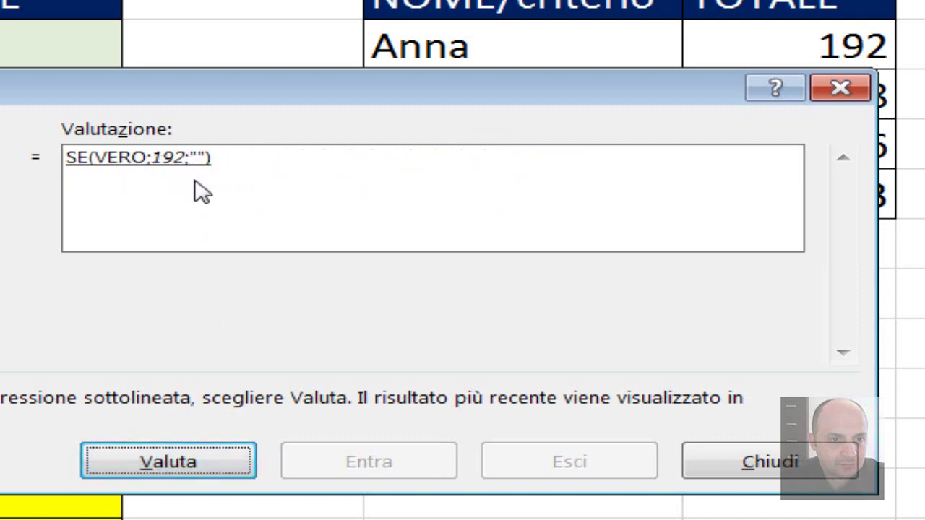
click(214, 459)
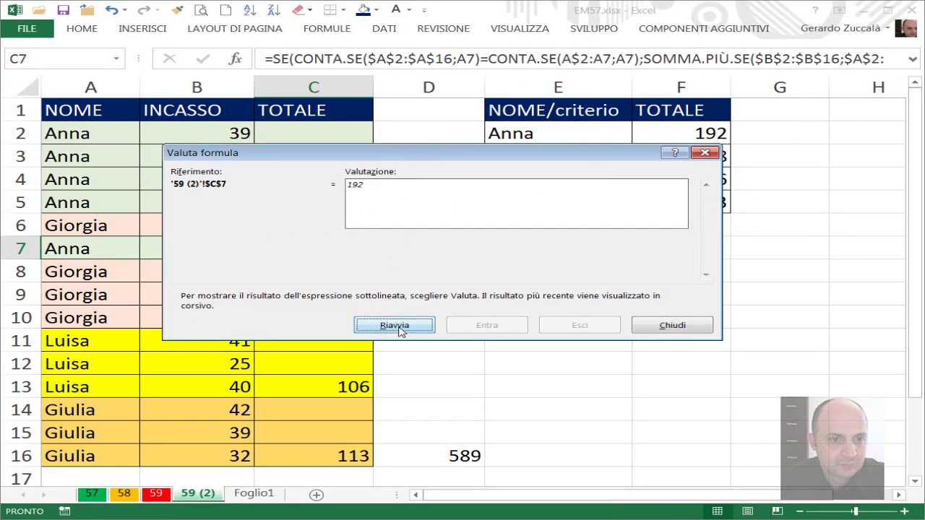
Close the evaluation window and inspect C2's formula, leaving it unchanged
click(705, 153)
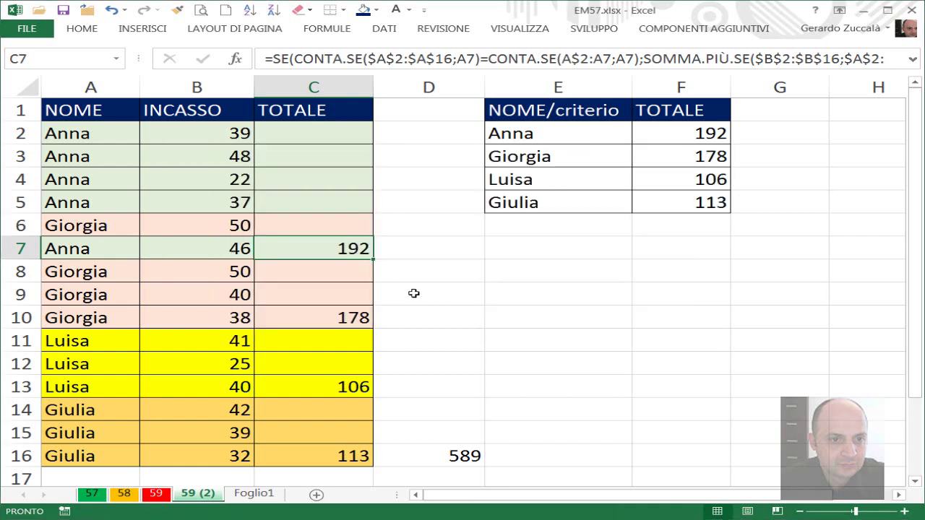
double_click(343, 137)
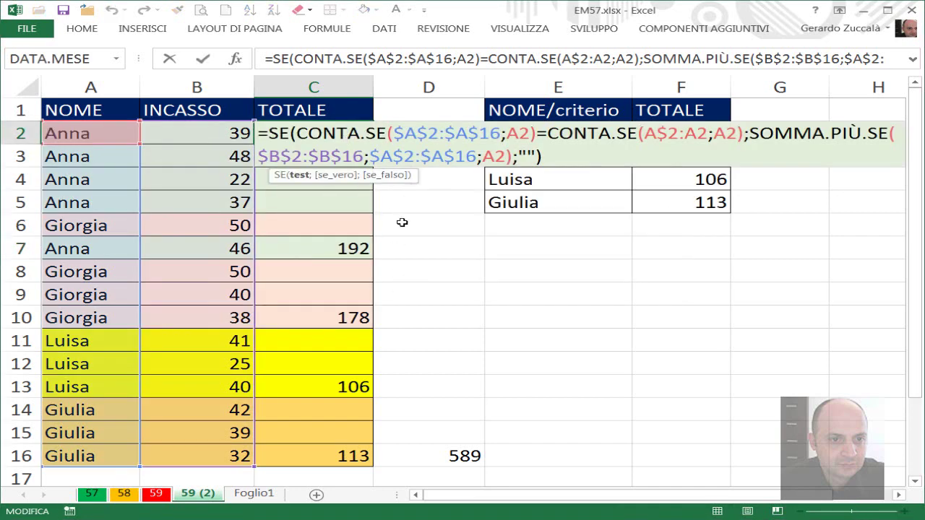
key(ctrl+Return)
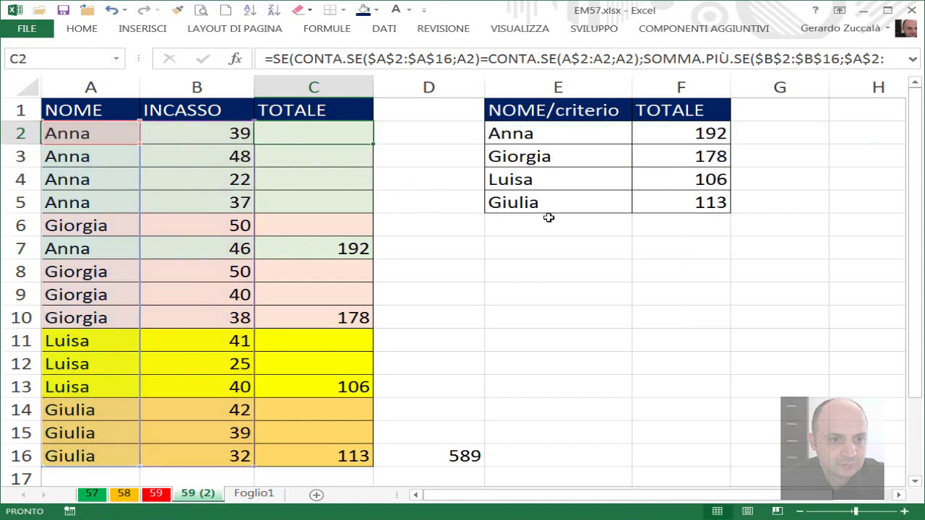